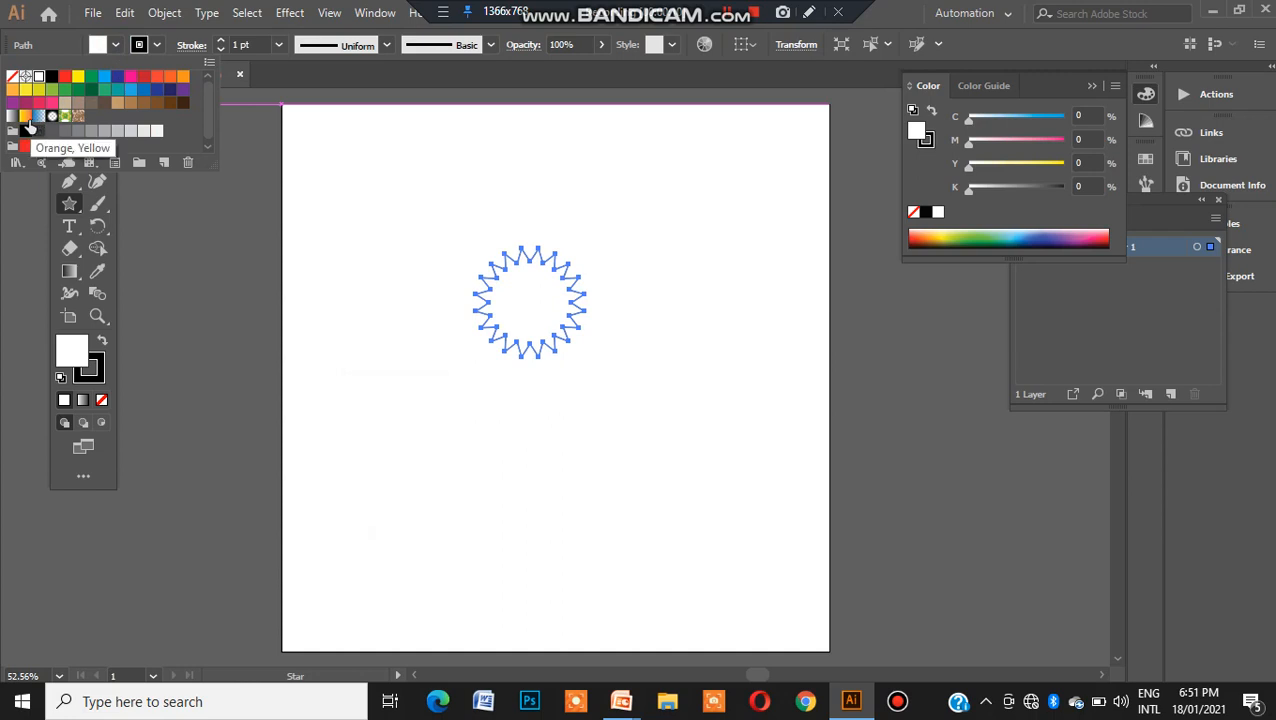
# Fill the star with solid yellow and remove its stroke.
pyautogui.click(26, 116)
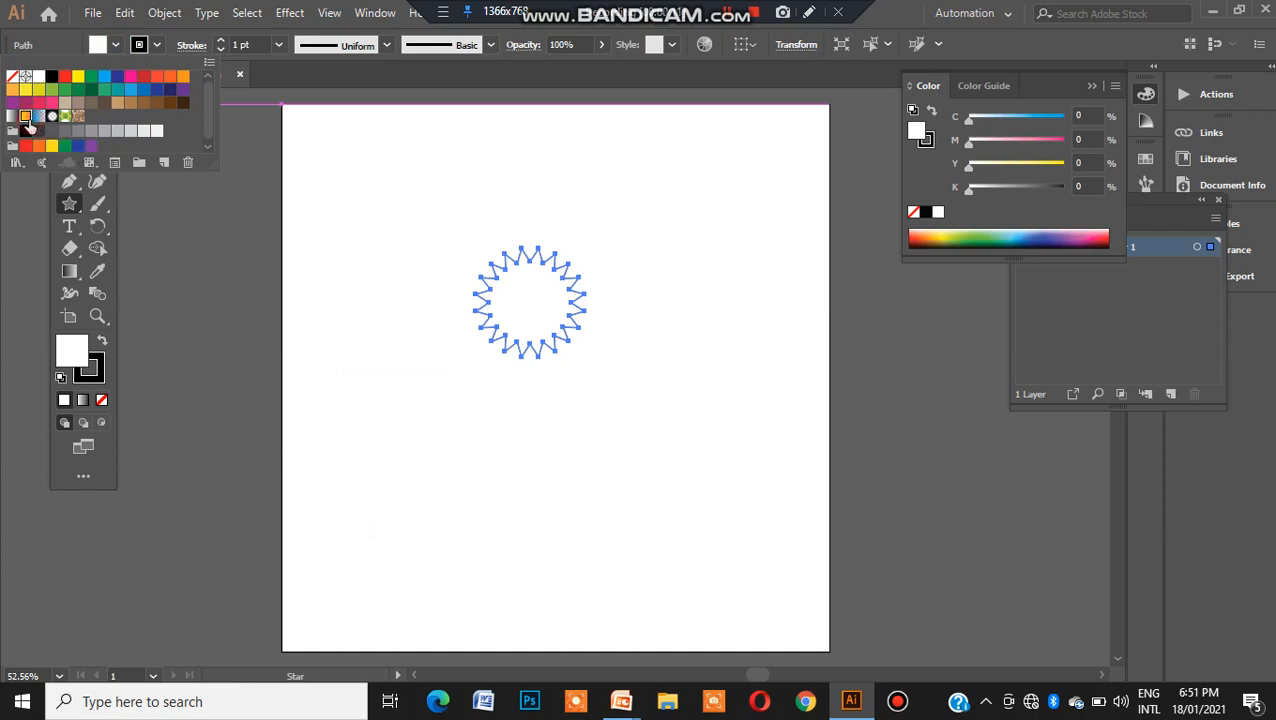
pyautogui.click(78, 77)
pyautogui.click(155, 48)
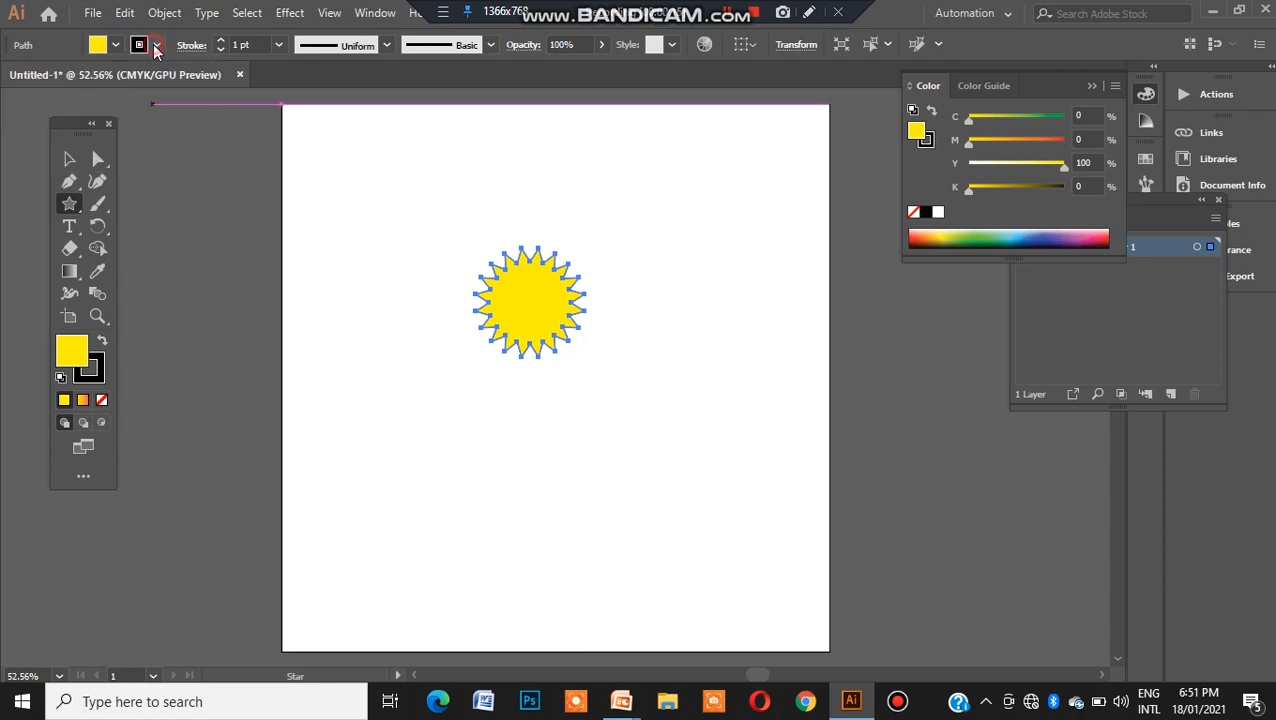
pyautogui.click(156, 45)
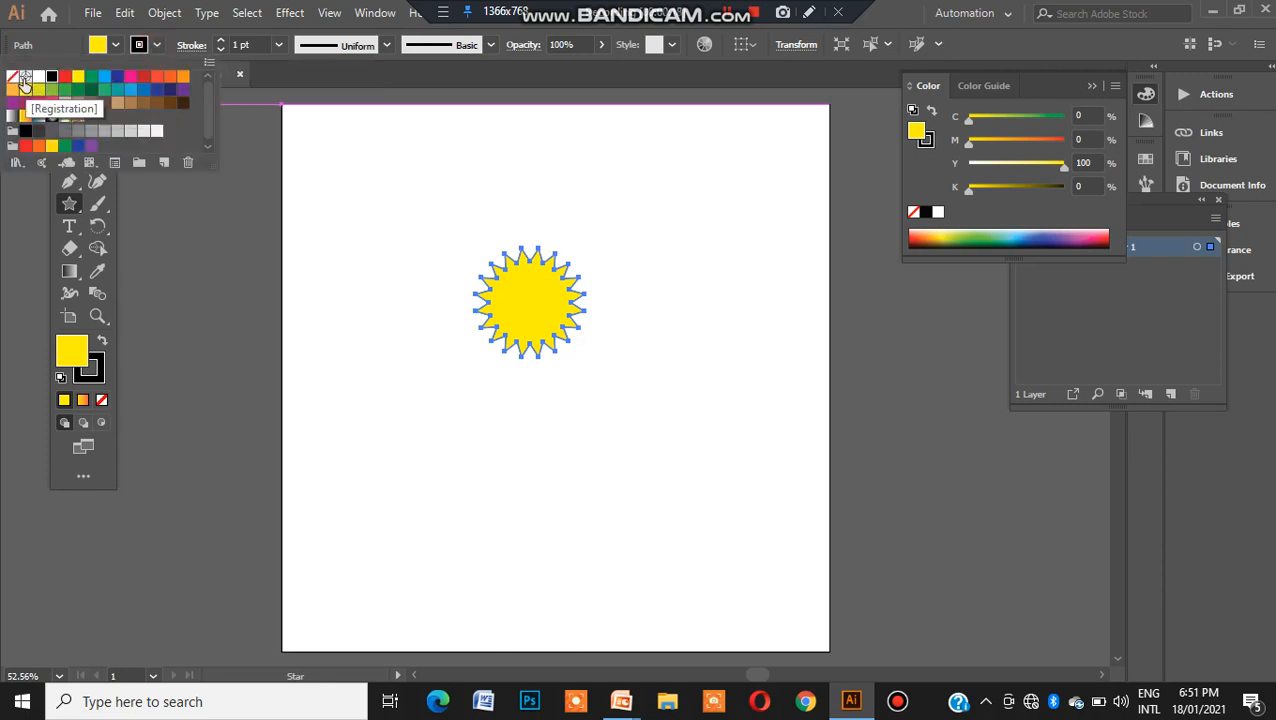
pyautogui.click(18, 80)
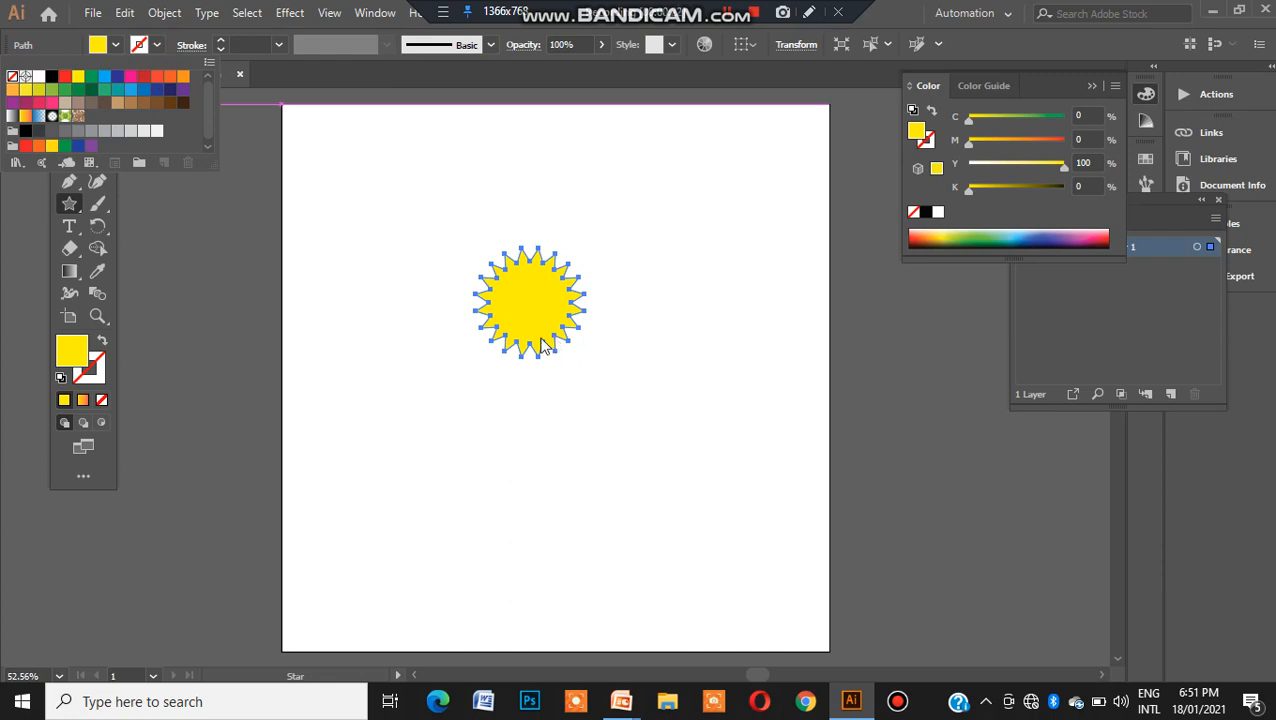
# Scale the yellow star up to nearly half the artboard's width and move it down to the artboard's upper middle.
pyautogui.press('v')
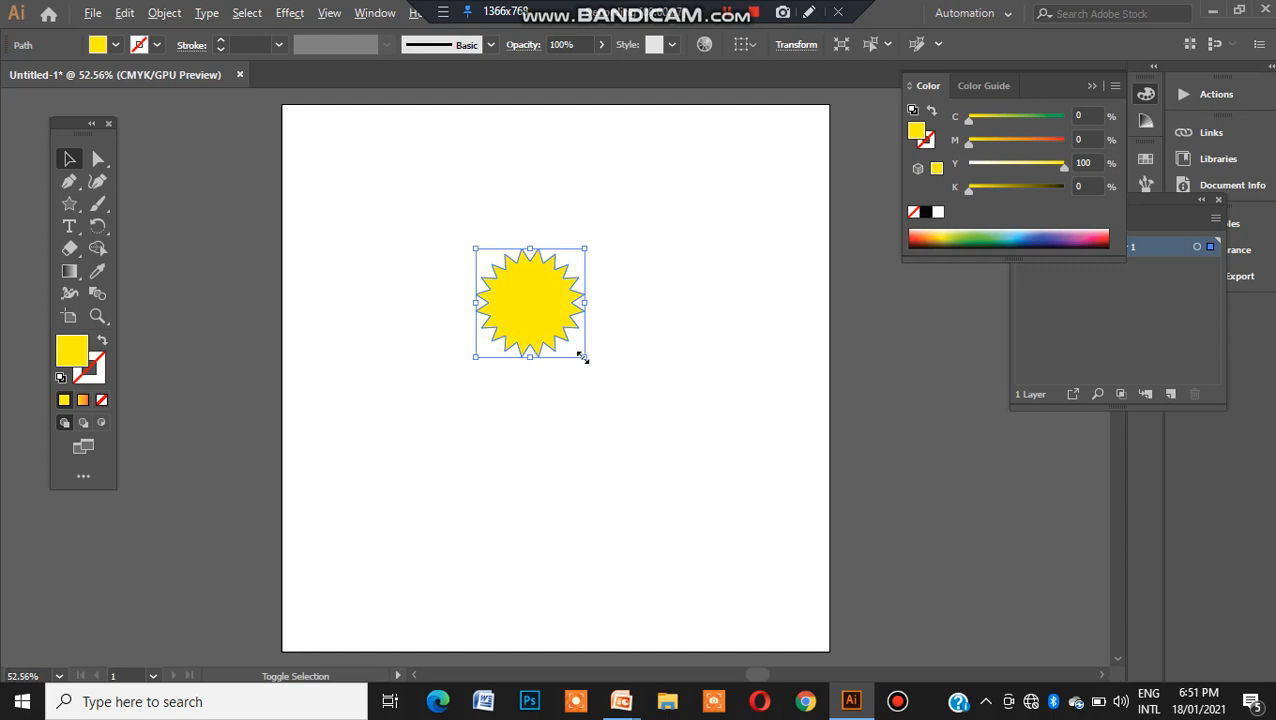
pyautogui.moveTo(582, 357); pyautogui.dragTo(701, 451)
pyautogui.moveTo(582, 318); pyautogui.dragTo(590, 368)
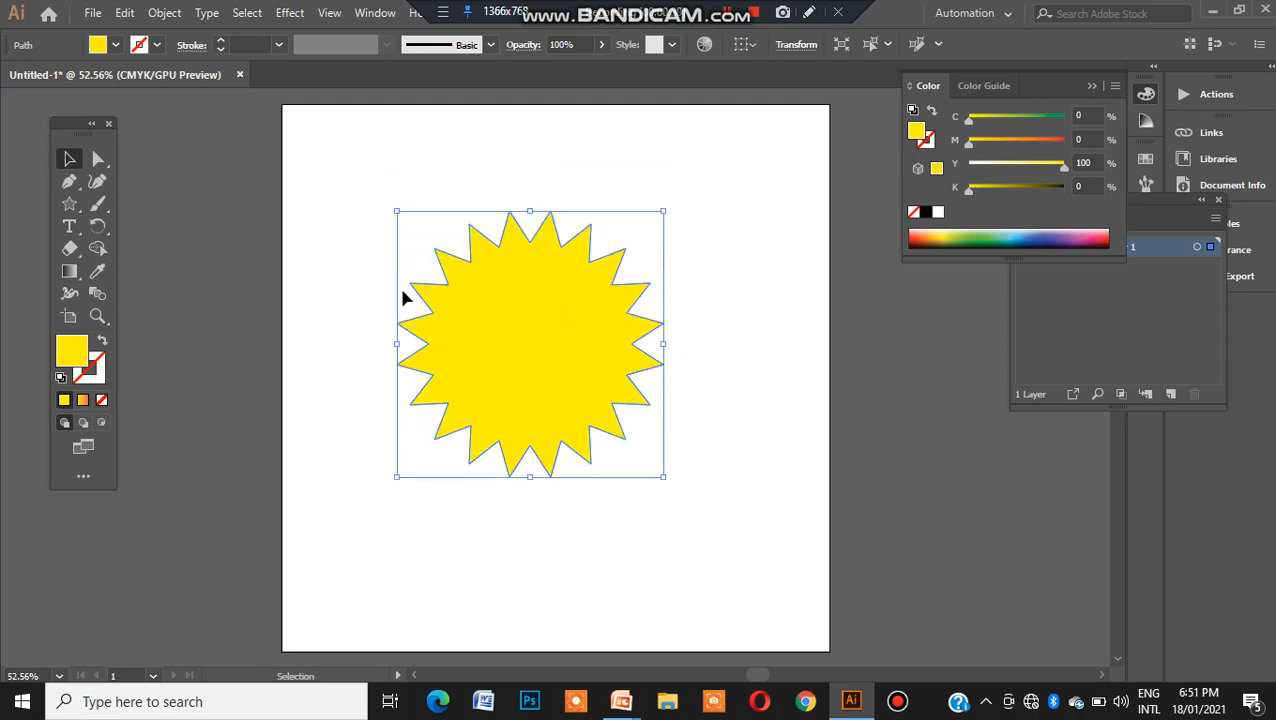
pyautogui.click(356, 287)
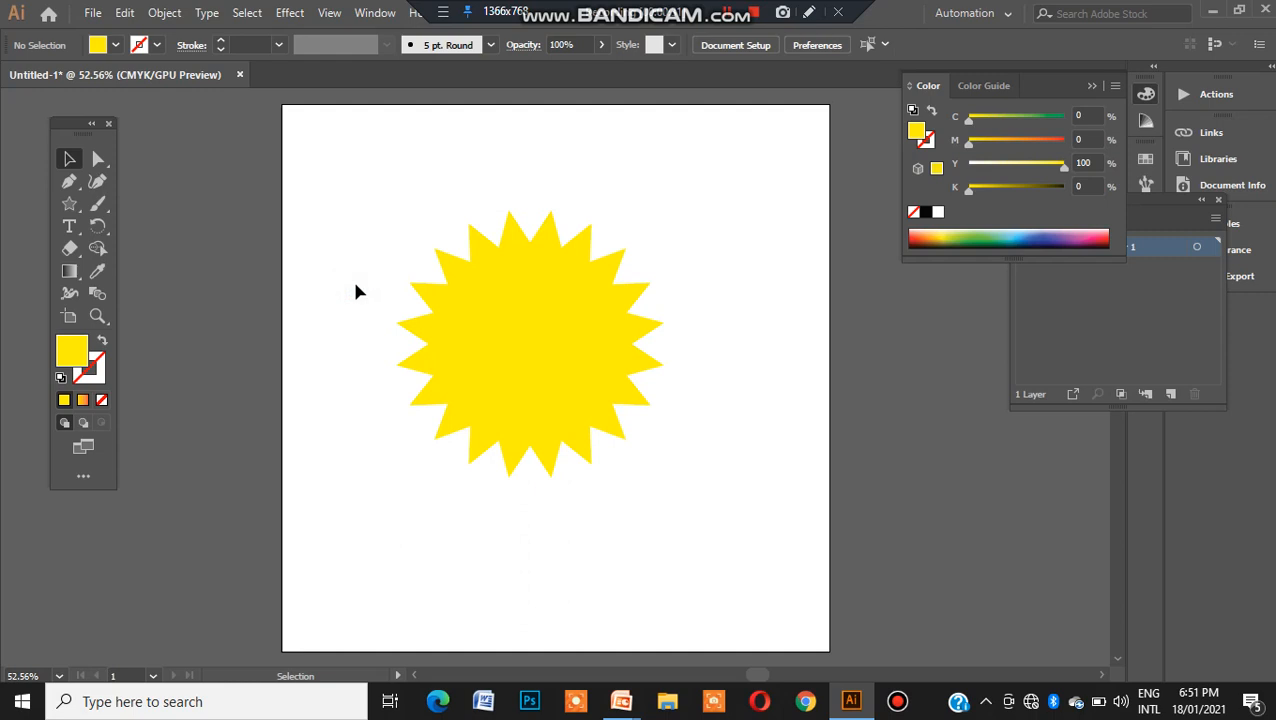
# Draw a circle outward from the star's centre, covering most of its body, and enlarge the star slightly about that centre.
pyautogui.rightClick(67, 203)
pyautogui.click(135, 235)
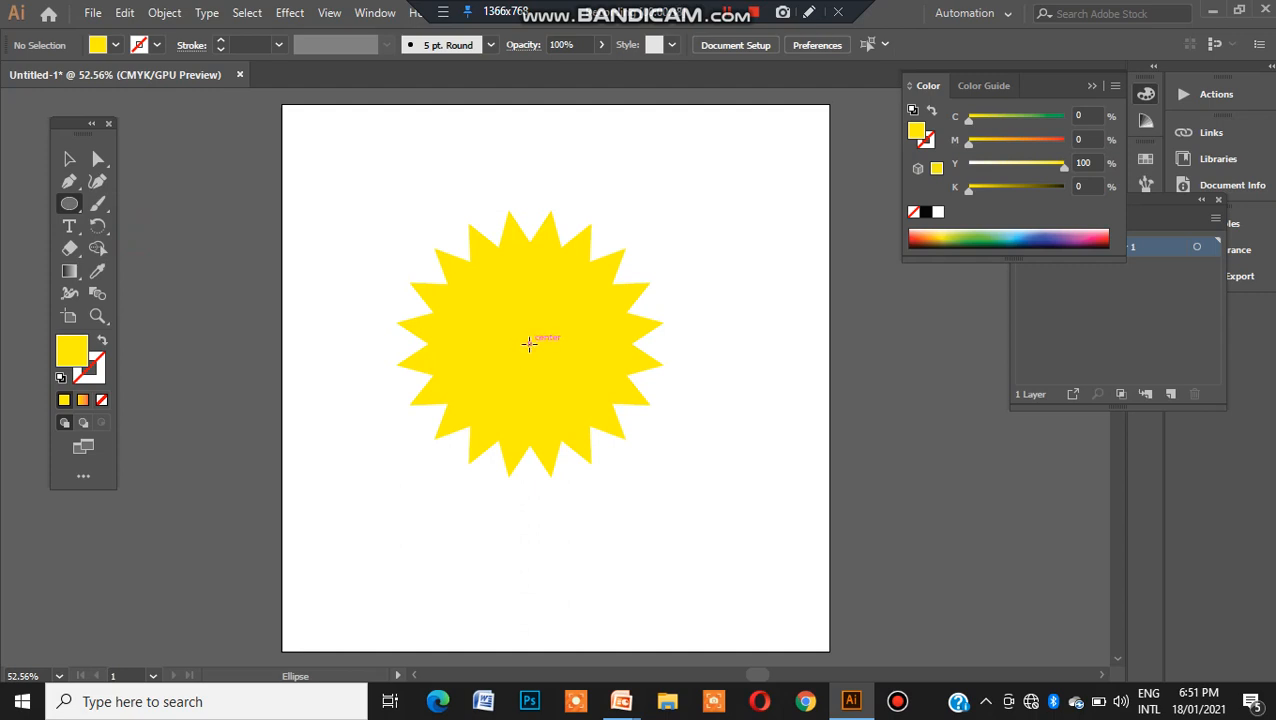
pyautogui.moveTo(529, 343); pyautogui.dragTo(518, 457)
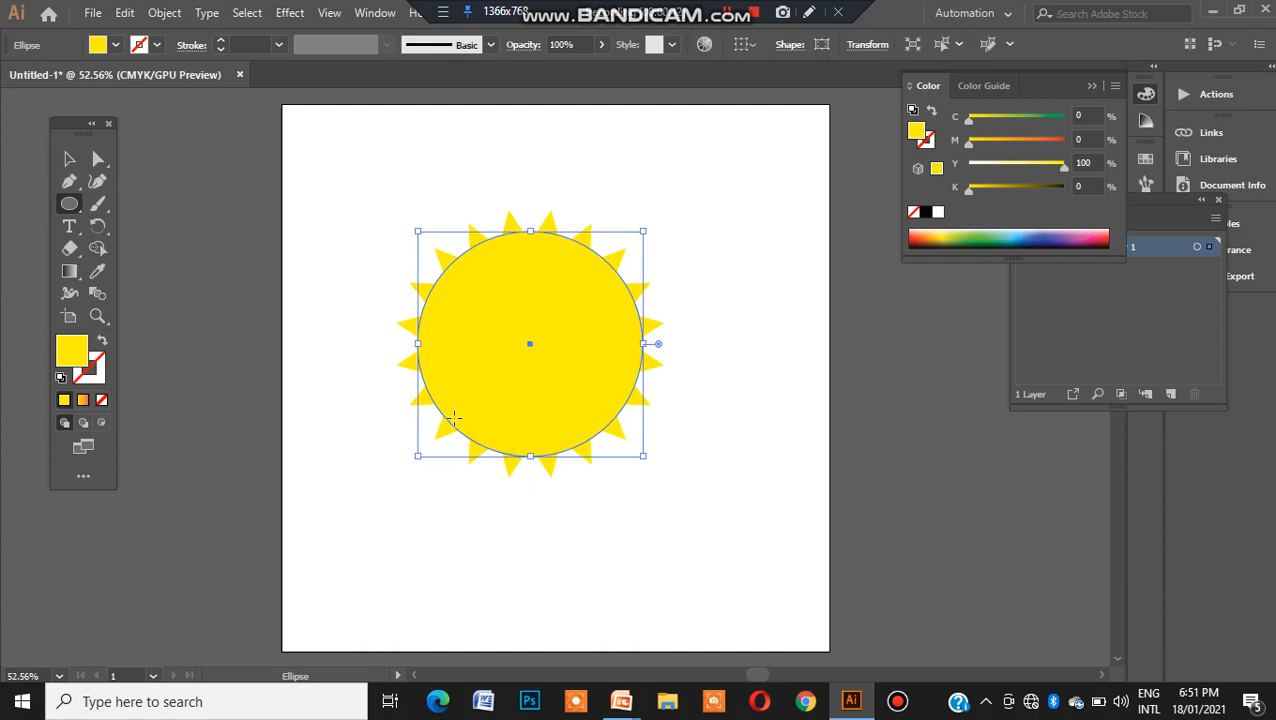
pyautogui.press('v')
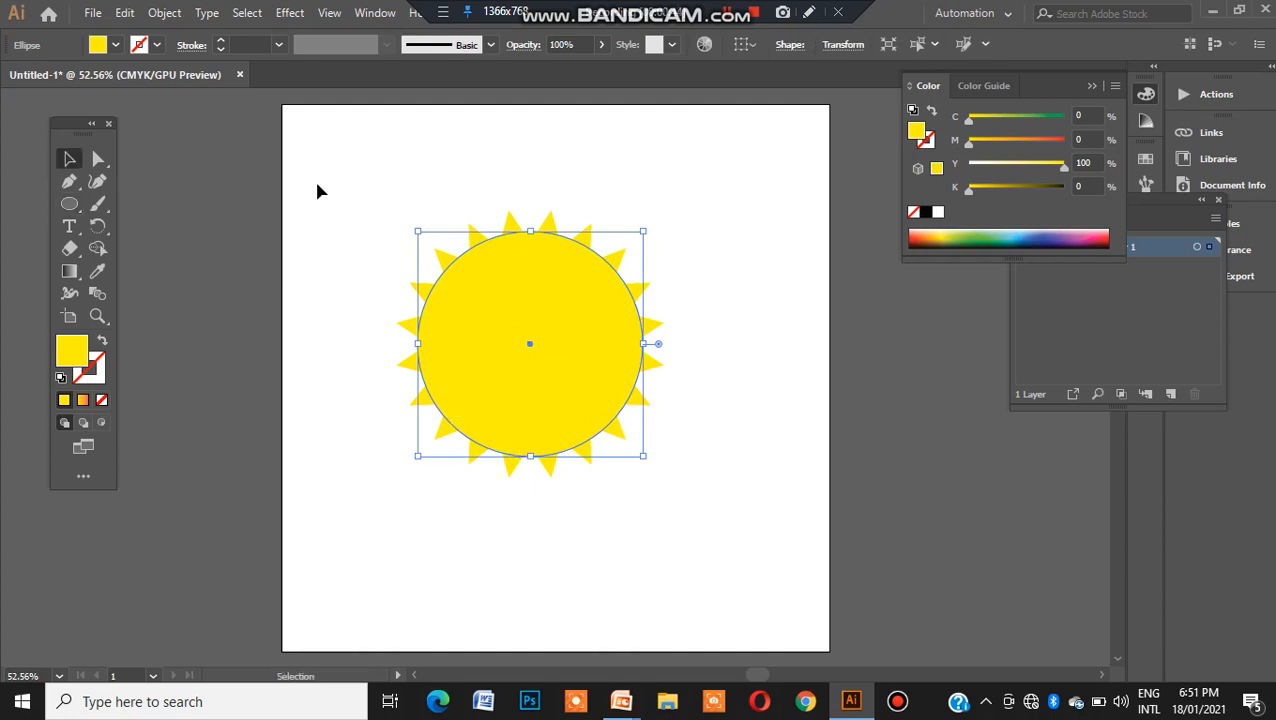
pyautogui.click(314, 177)
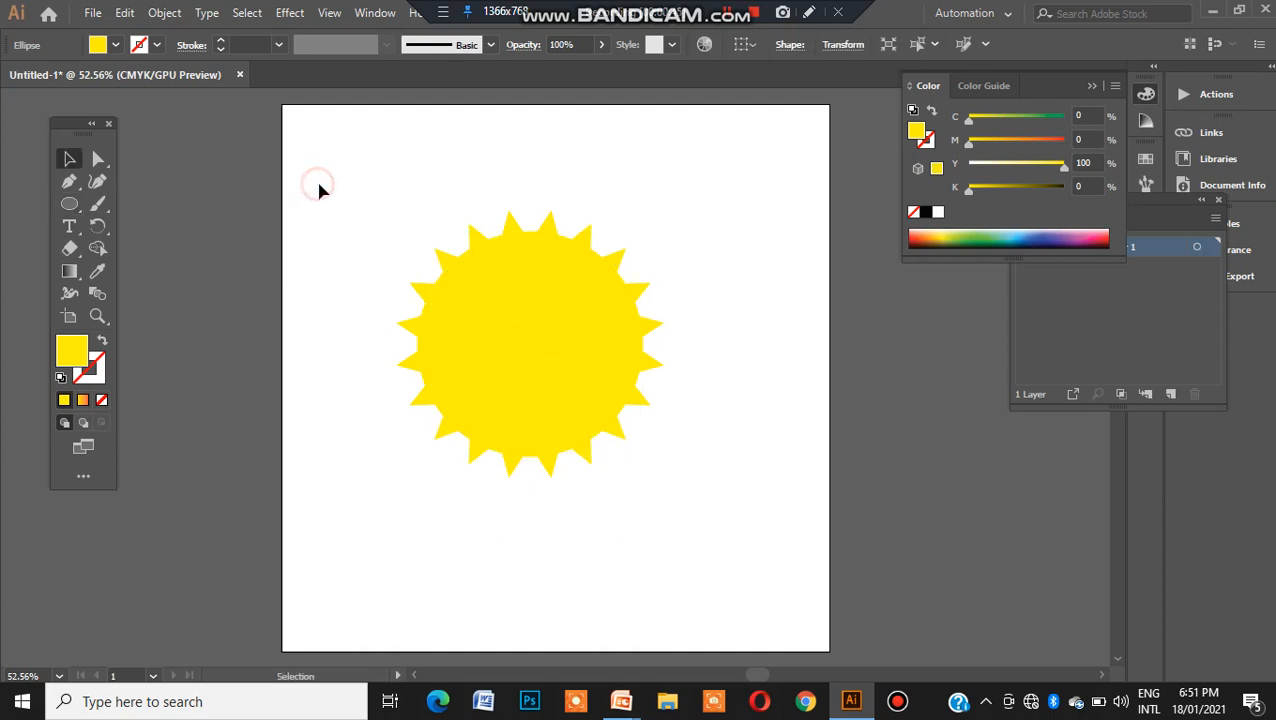
pyautogui.click(477, 246)
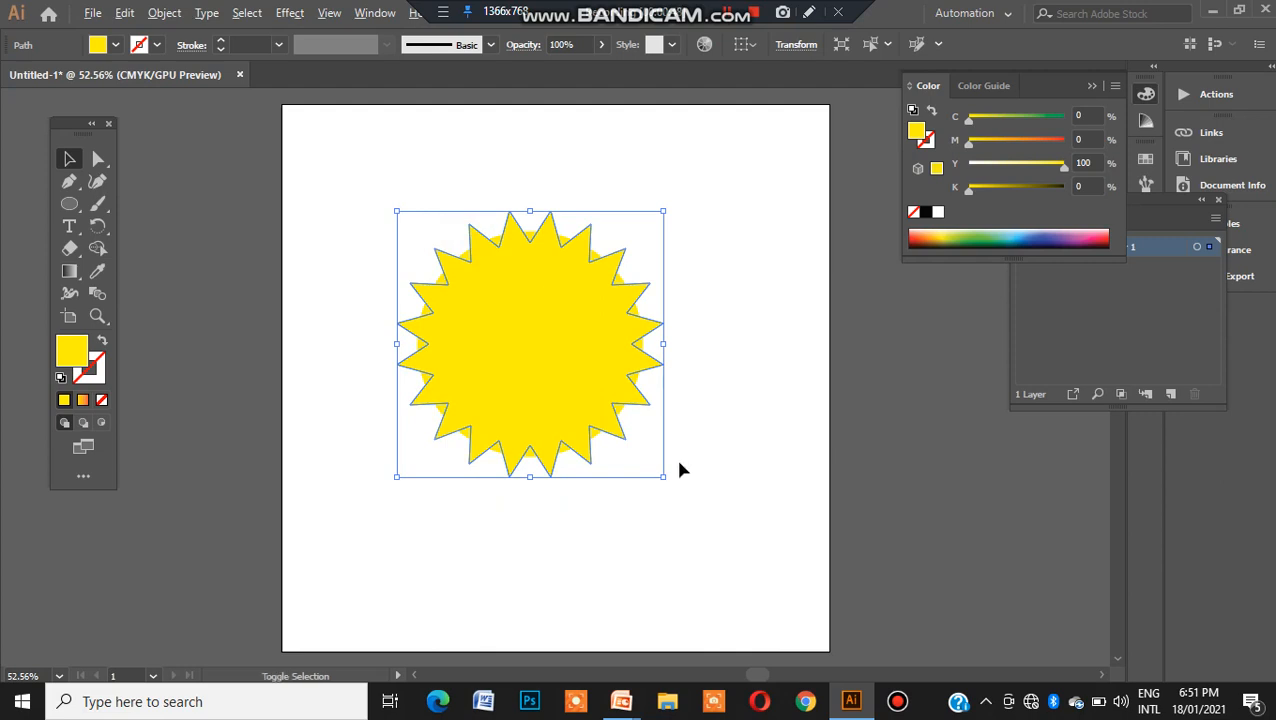
pyautogui.moveTo(663, 477); pyautogui.dragTo(680, 497)
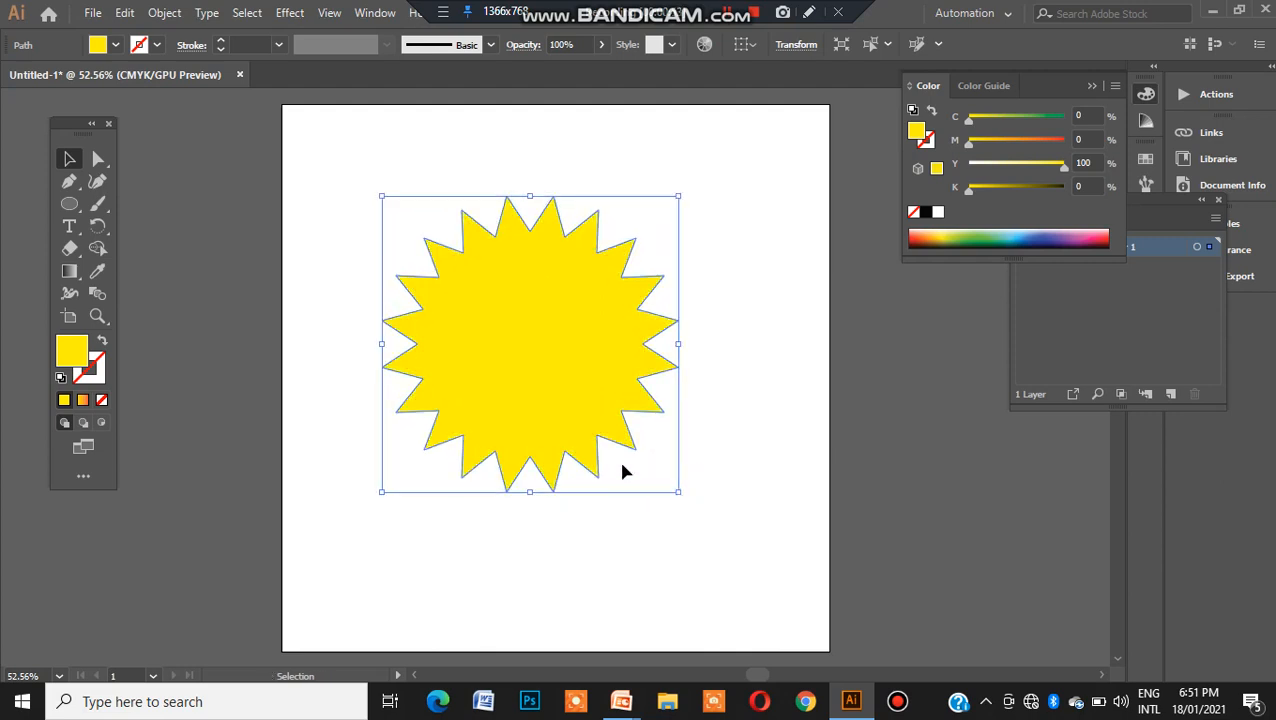
# Fill the circle in the middle of the star with white.
pyautogui.click(495, 322)
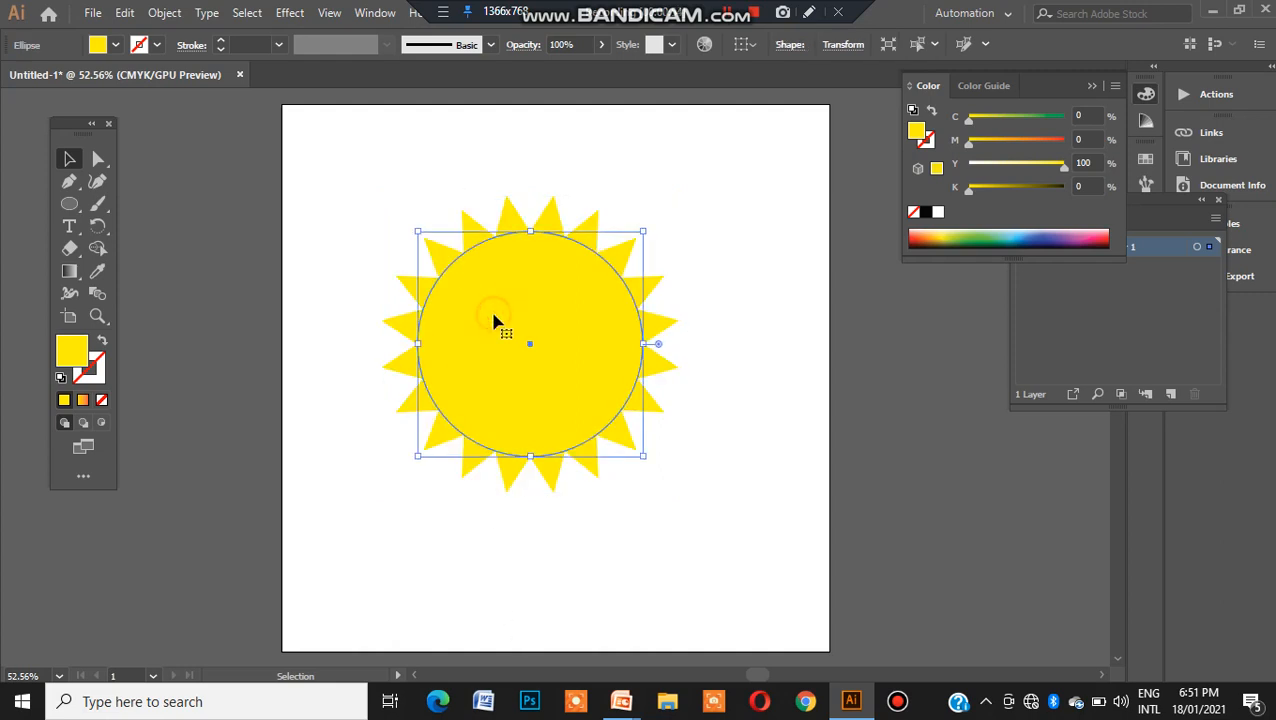
pyautogui.click(116, 45)
pyautogui.click(38, 76)
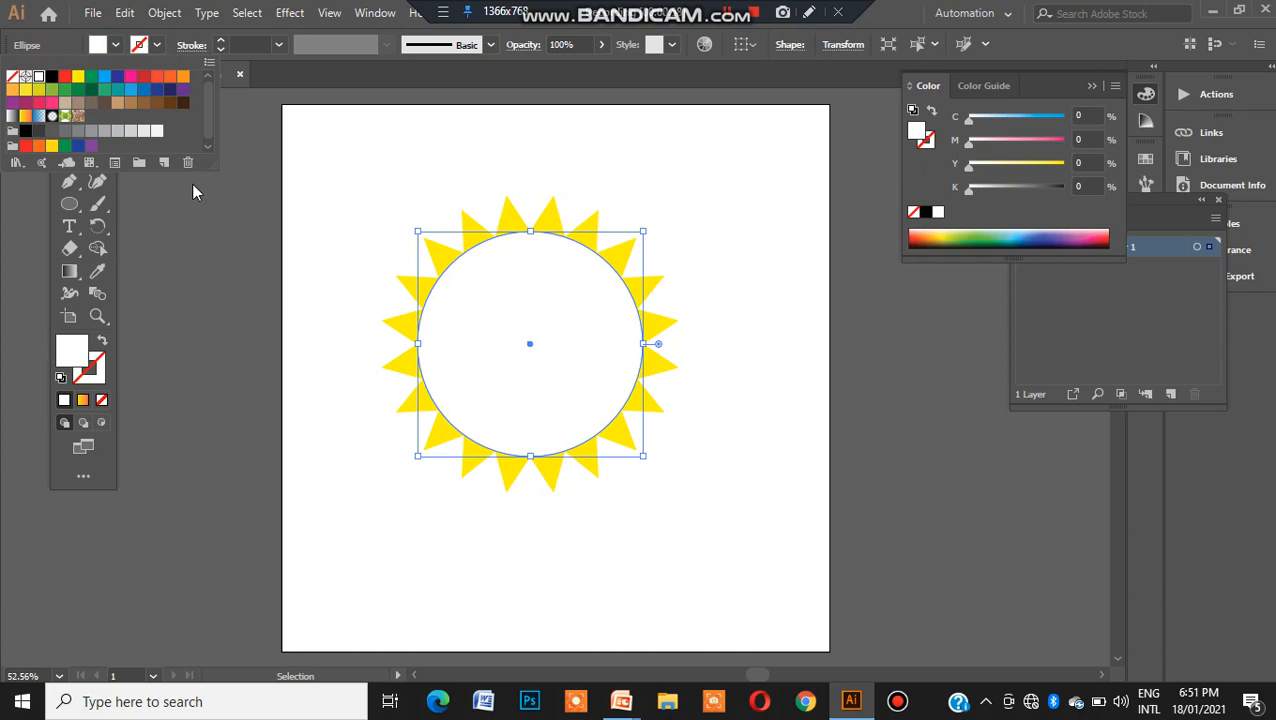
pyautogui.click(318, 252)
# Scale the yellow star up a little more about its centre so a yellow band surrounds the white circle.
pyautogui.click(645, 202)
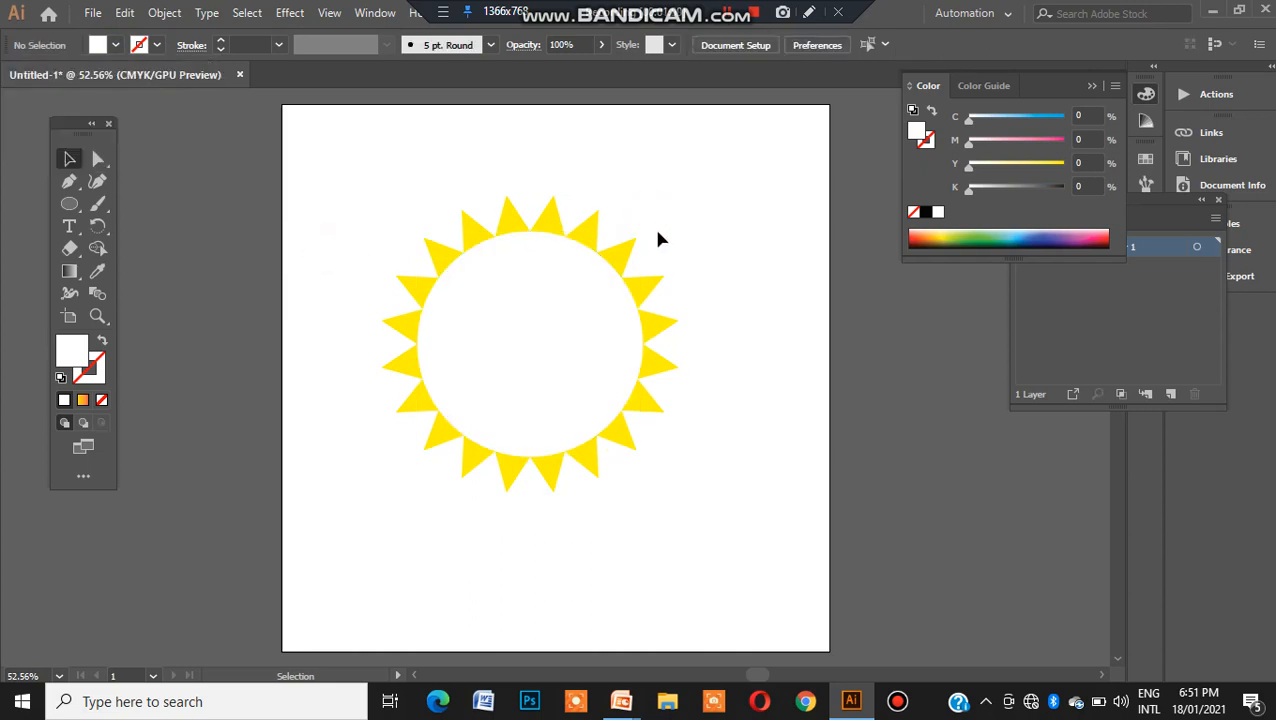
pyautogui.click(635, 250)
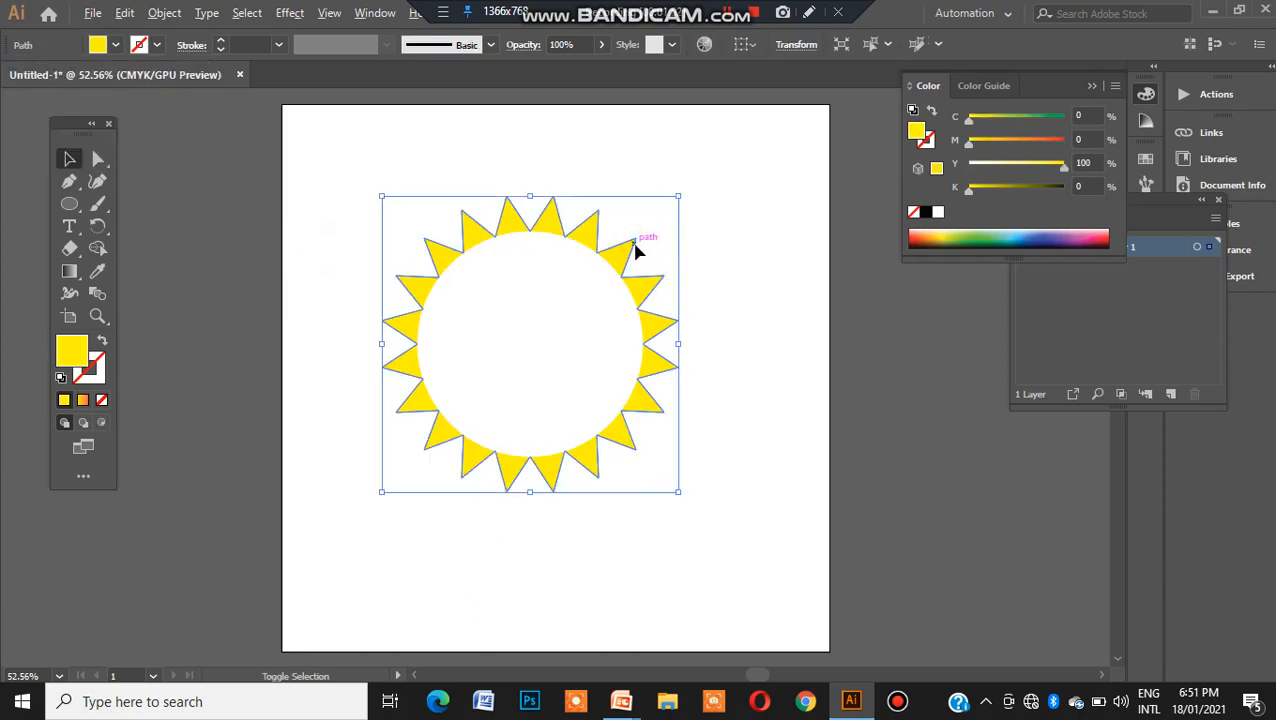
pyautogui.moveTo(678, 490); pyautogui.dragTo(706, 506)
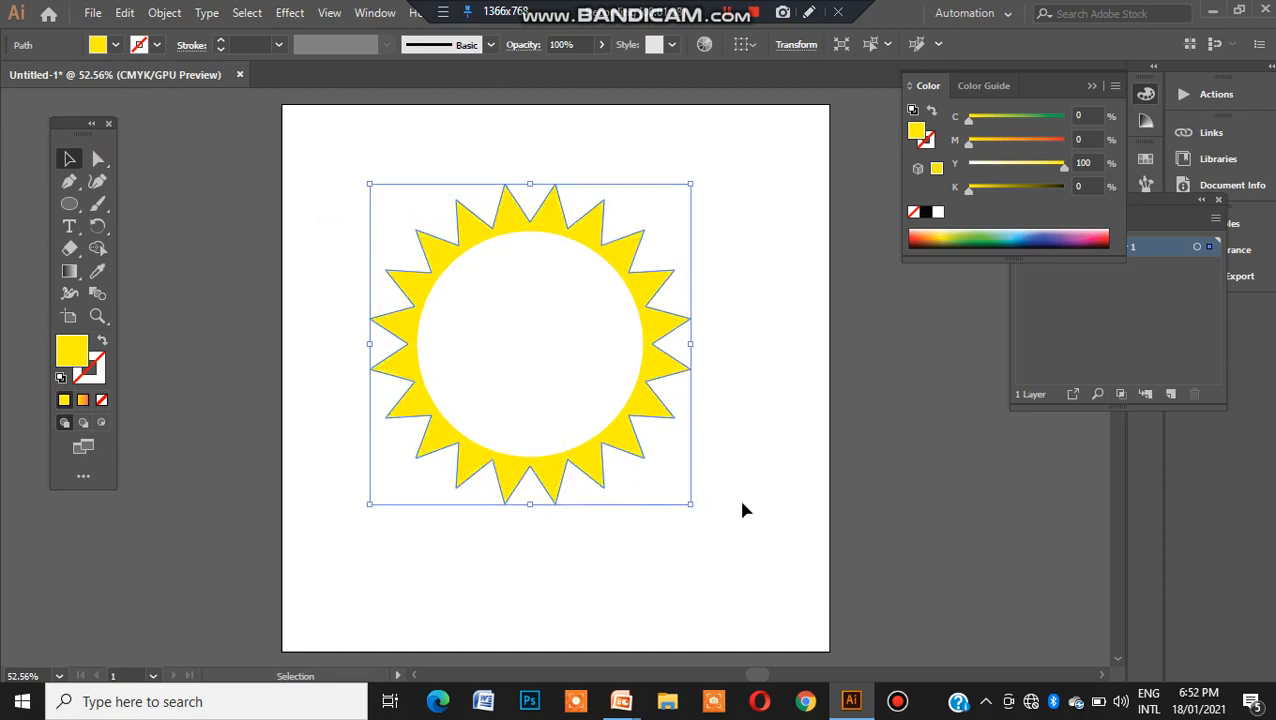
pyautogui.click(742, 503)
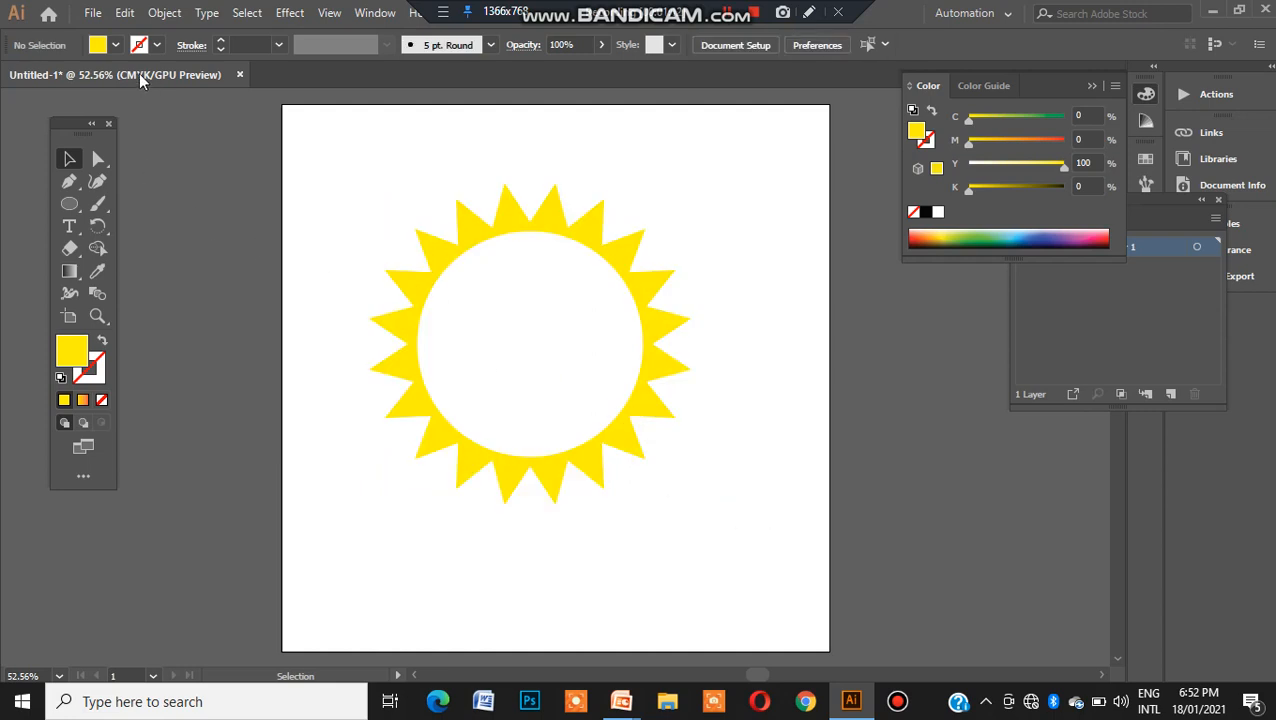
# Copy the white circle, paste it in place and shrink the copy slightly about its centre.
pyautogui.click(481, 310)
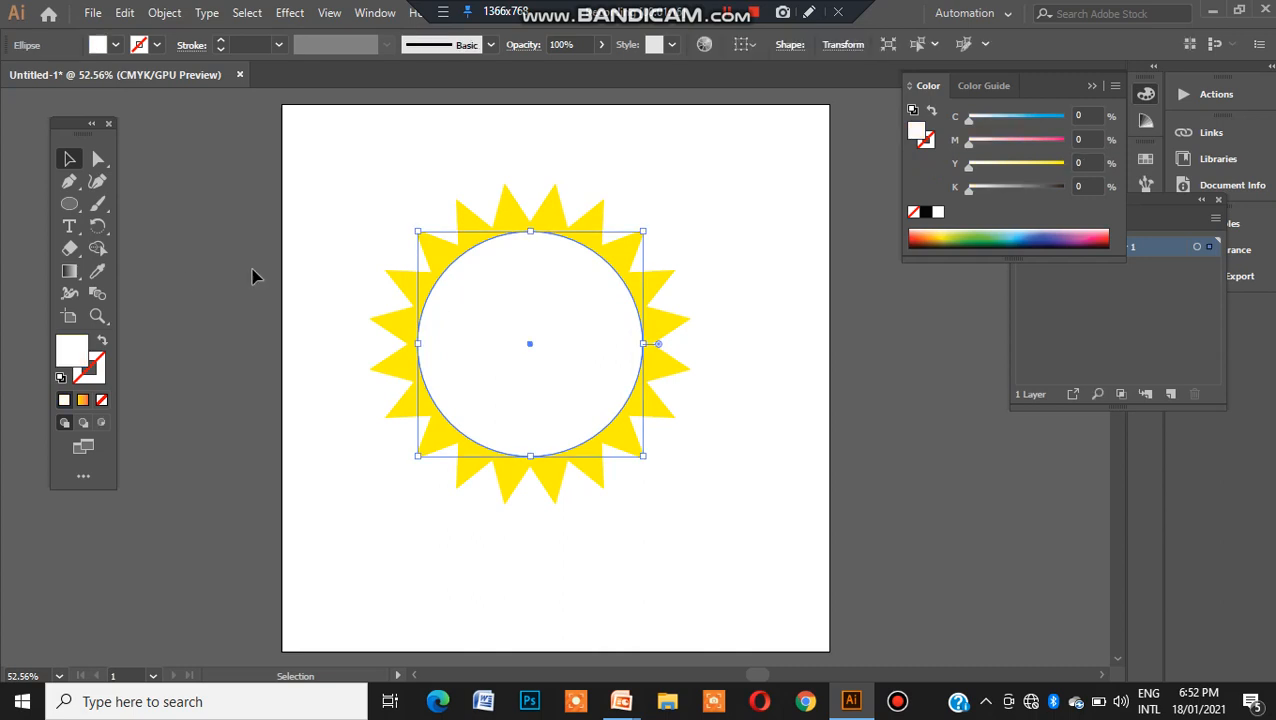
pyautogui.click(126, 16)
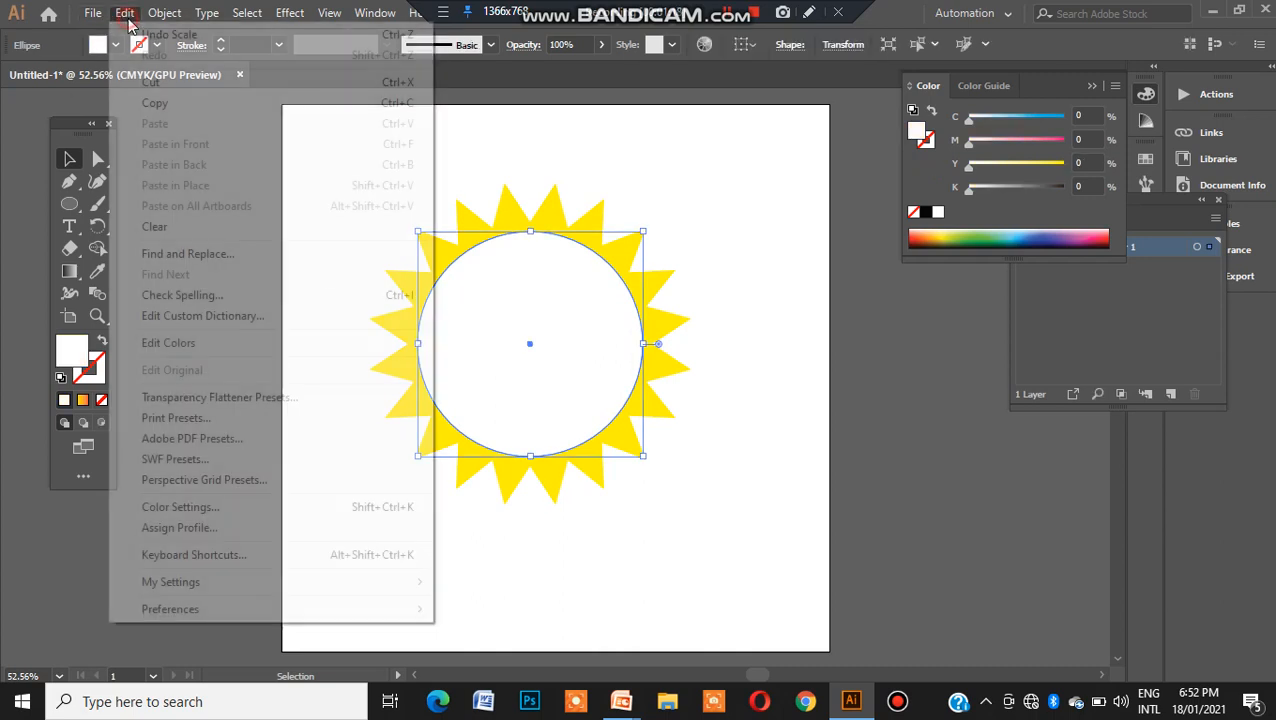
pyautogui.click(180, 106)
pyautogui.click(124, 14)
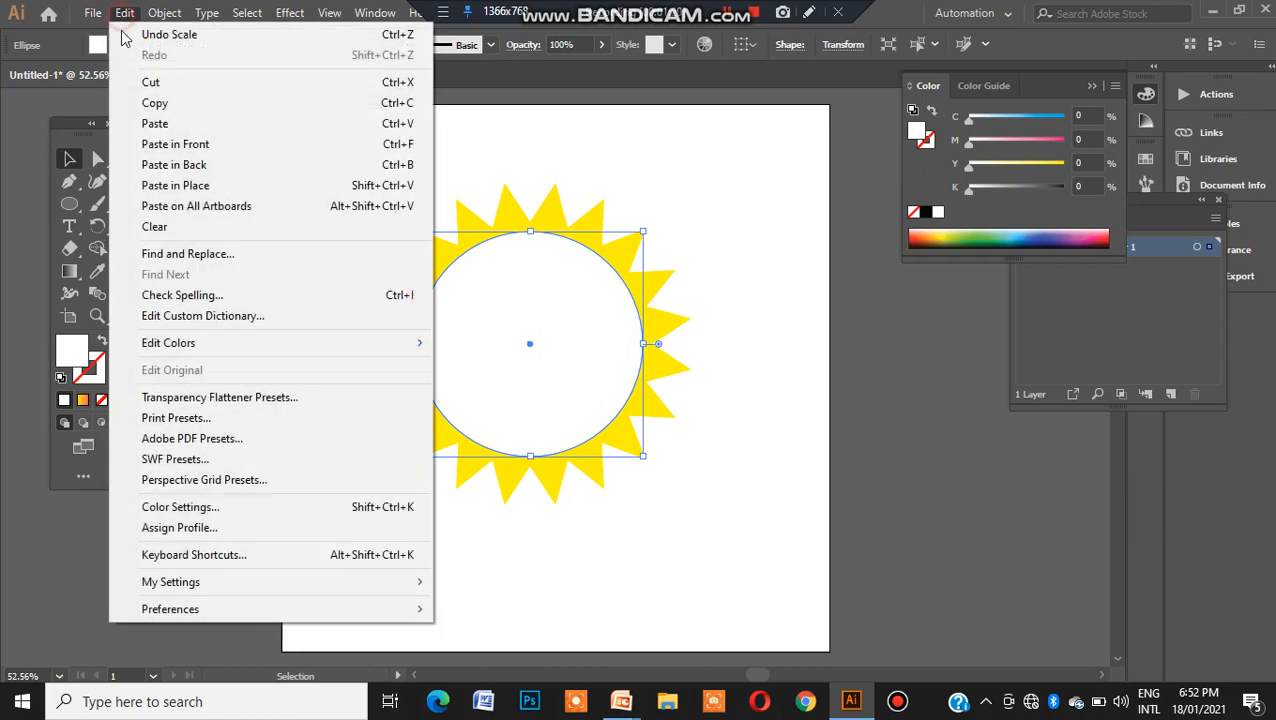
pyautogui.click(193, 187)
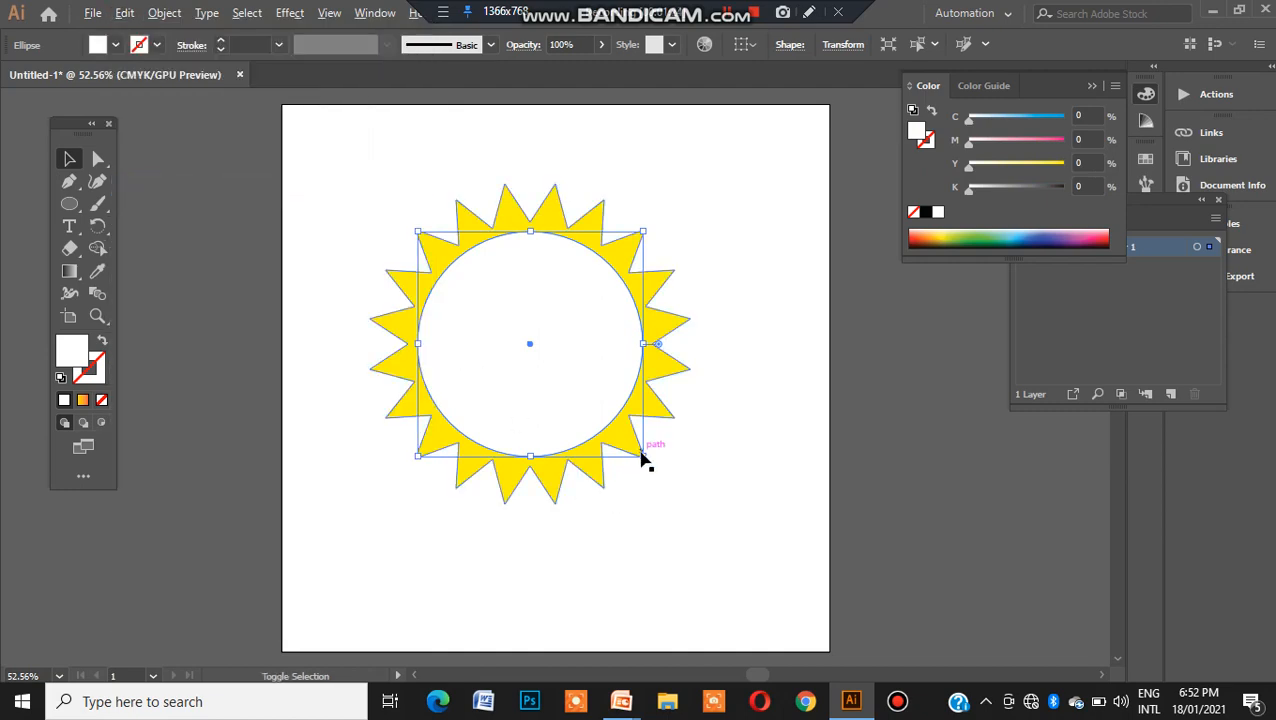
pyautogui.moveTo(643, 456); pyautogui.dragTo(632, 446)
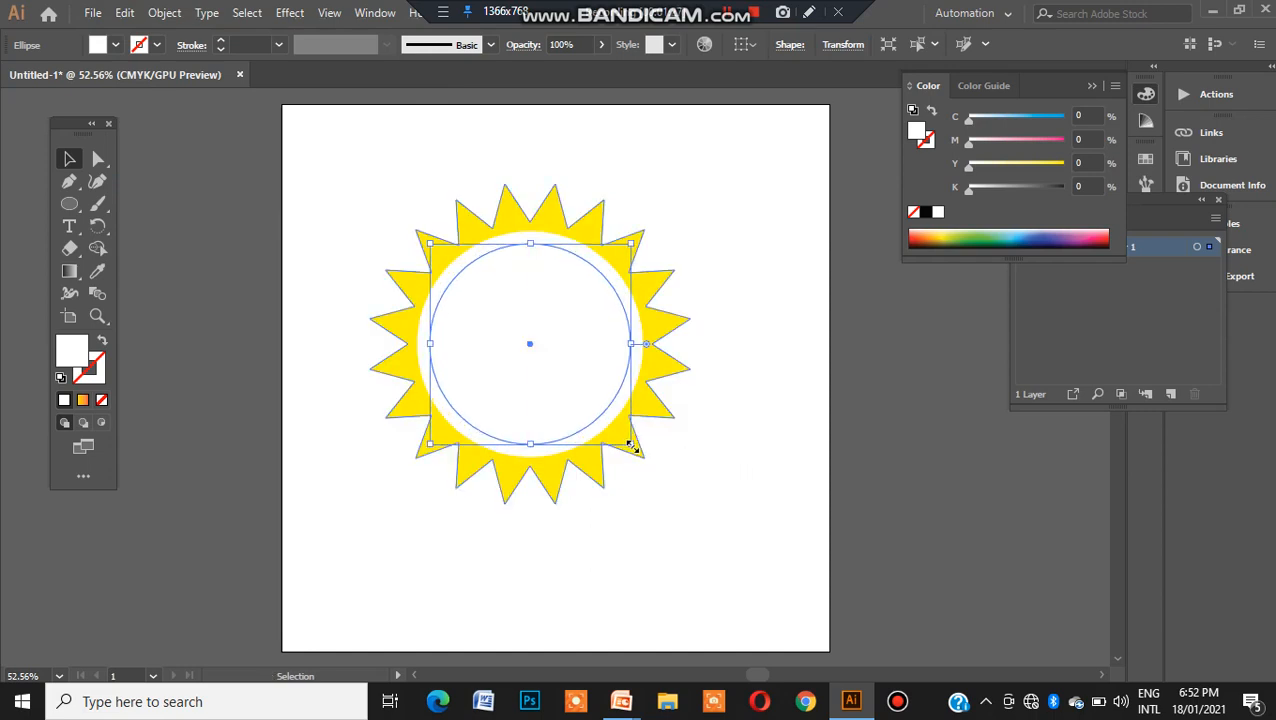
# Remove the fill from the smaller circle and give it a red stroke.
pyautogui.click(118, 44)
pyautogui.click(12, 76)
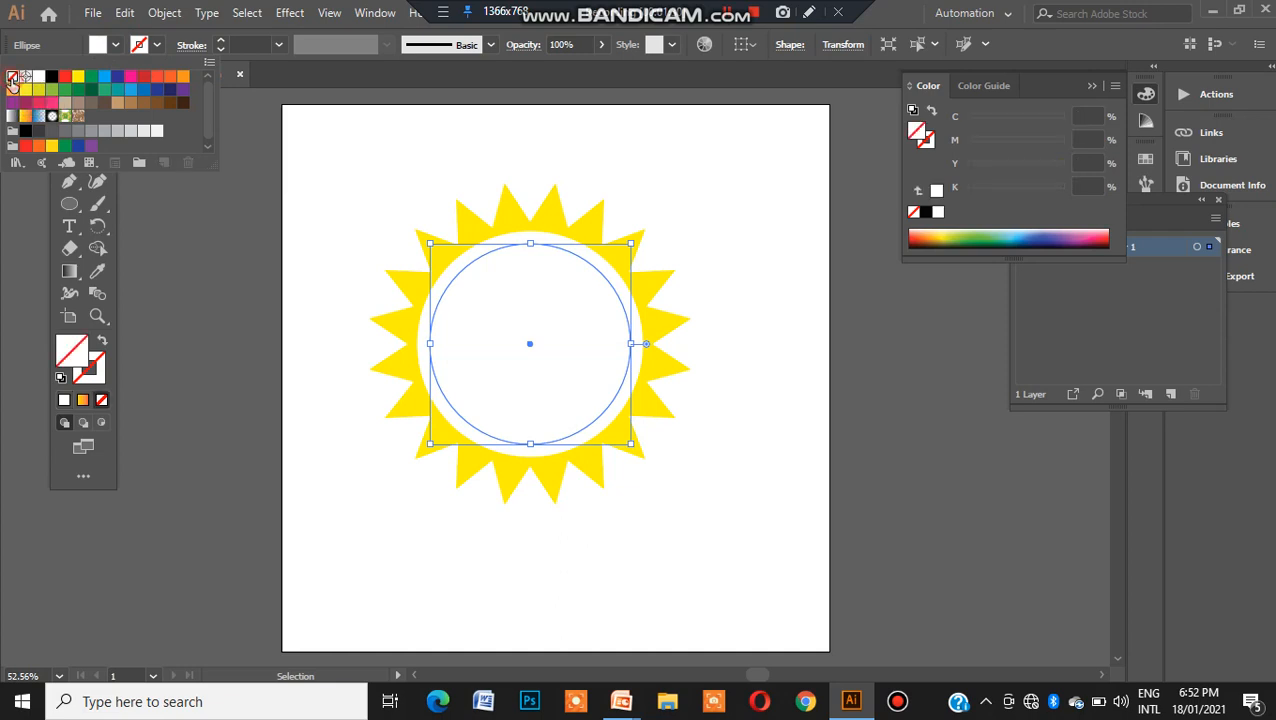
pyautogui.click(158, 45)
pyautogui.click(158, 45)
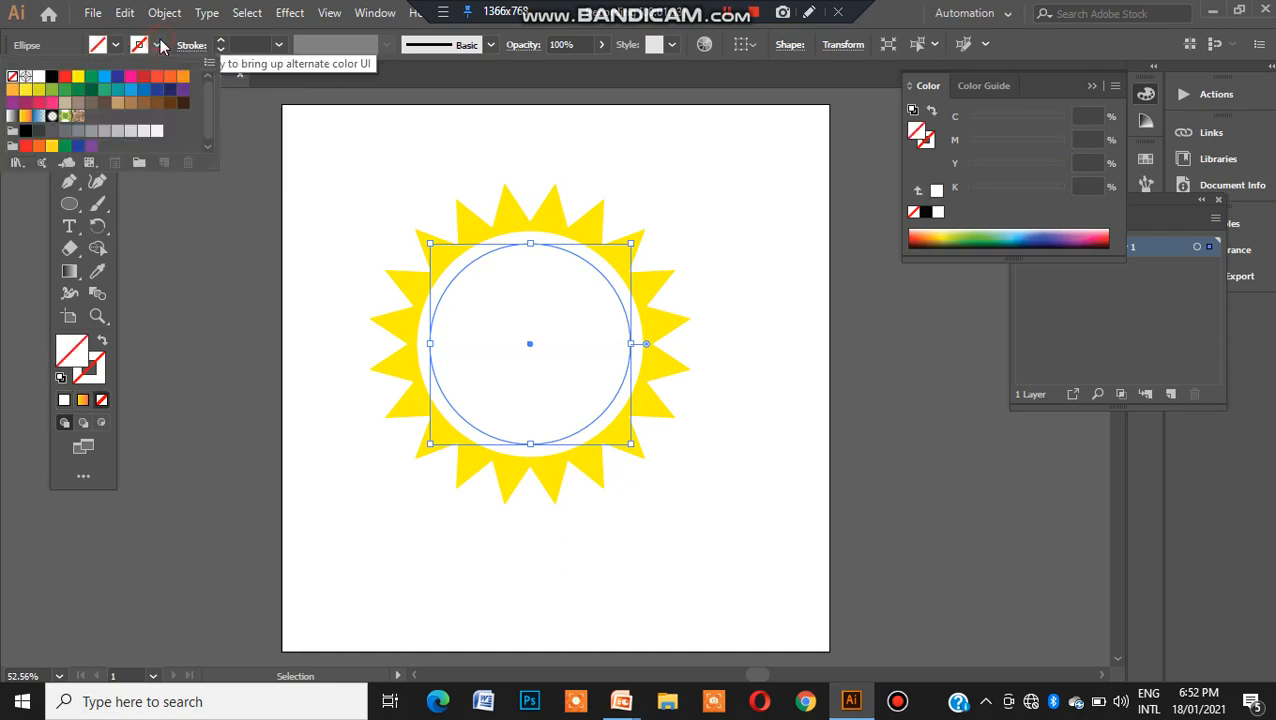
pyautogui.click(63, 82)
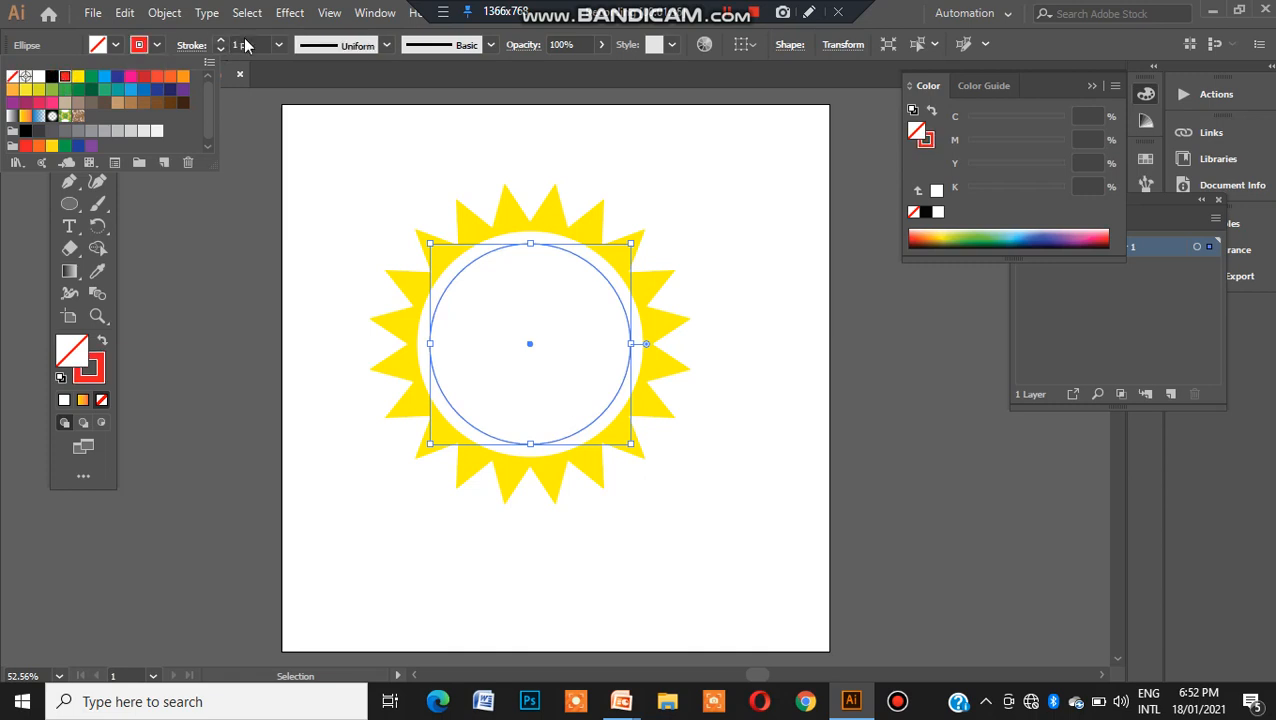
# Set the stroke weight of the smaller red circle to 7 pt.
pyautogui.click(256, 40)
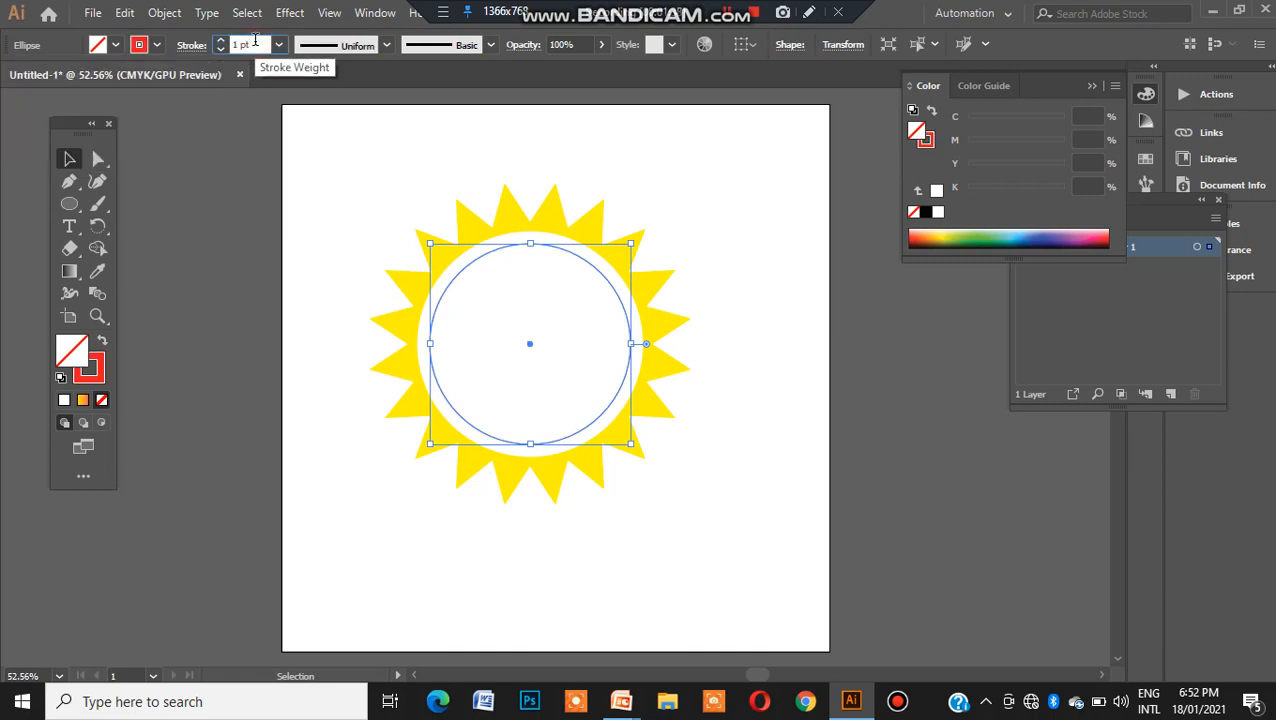
pyautogui.press('Up')
pyautogui.press('Up')
pyautogui.press('Up')
pyautogui.press('Up')
pyautogui.press('Up')
pyautogui.press('Up')
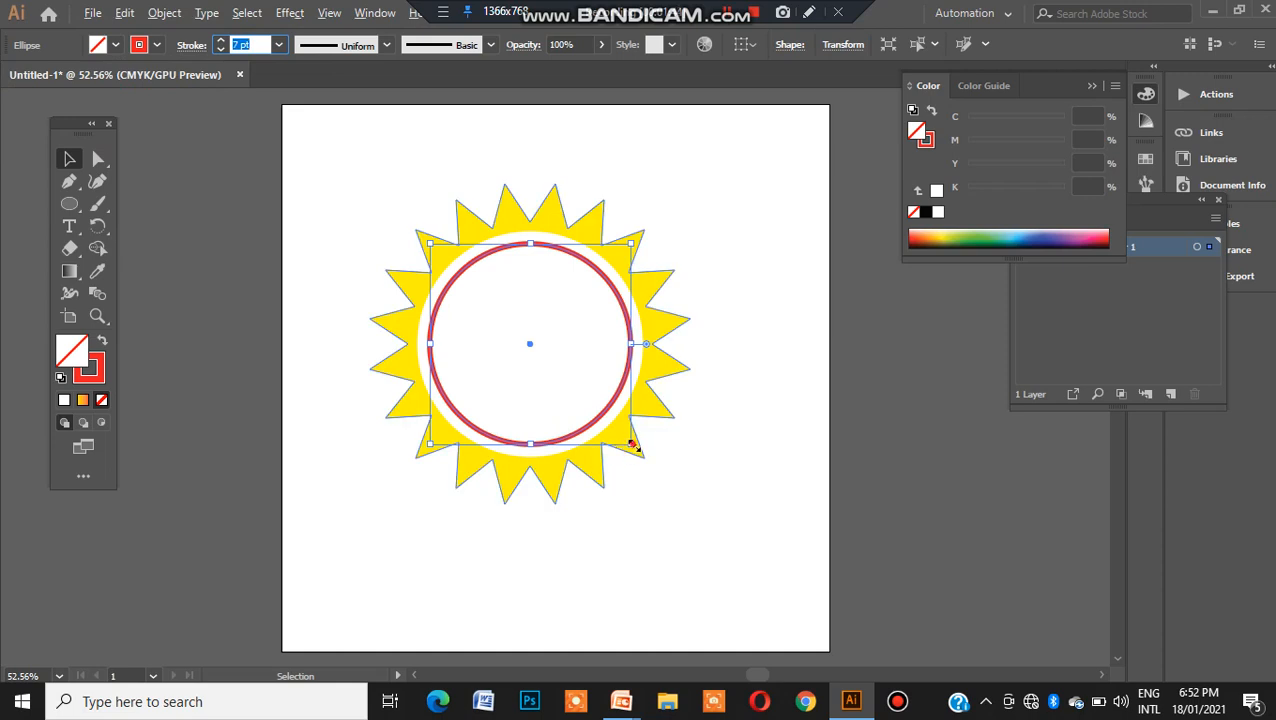
# Enlarge the red ring about its centre until it sits just inside the edge of the white circle.
pyautogui.moveTo(633, 445); pyautogui.dragTo(633, 447)
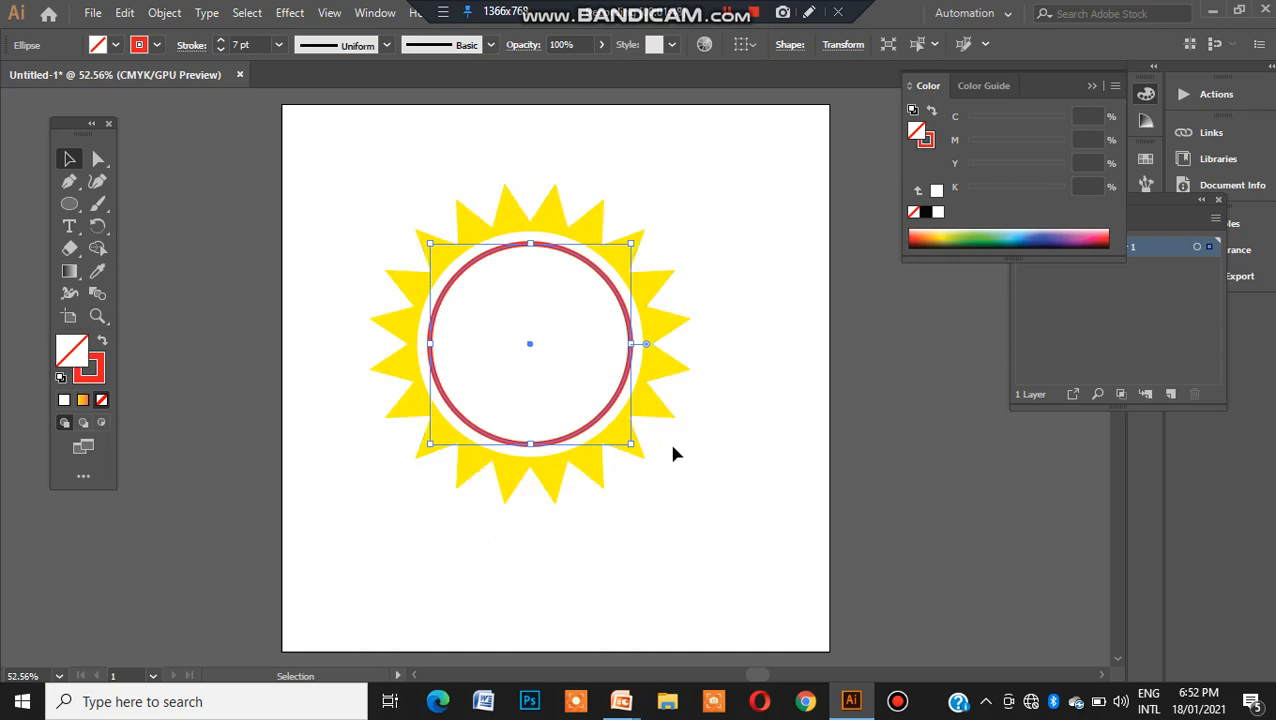
pyautogui.click(672, 449)
pyautogui.click(584, 434)
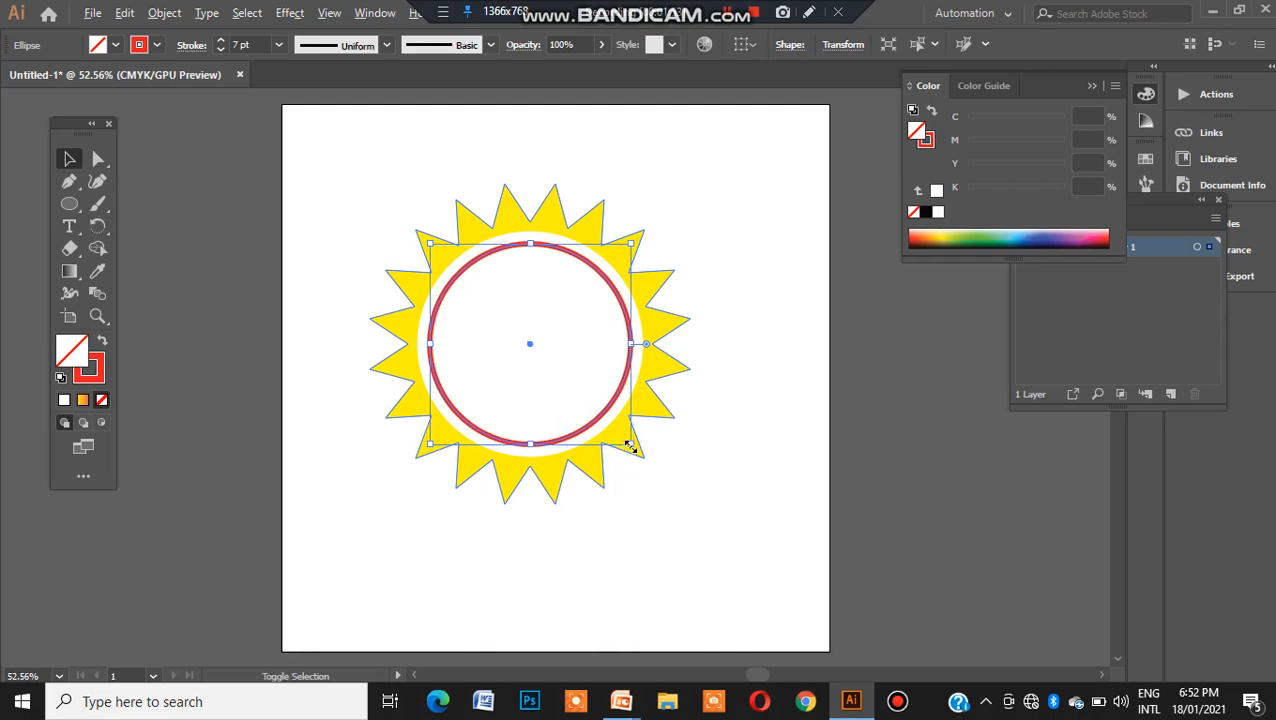
pyautogui.moveTo(630, 446); pyautogui.dragTo(641, 451)
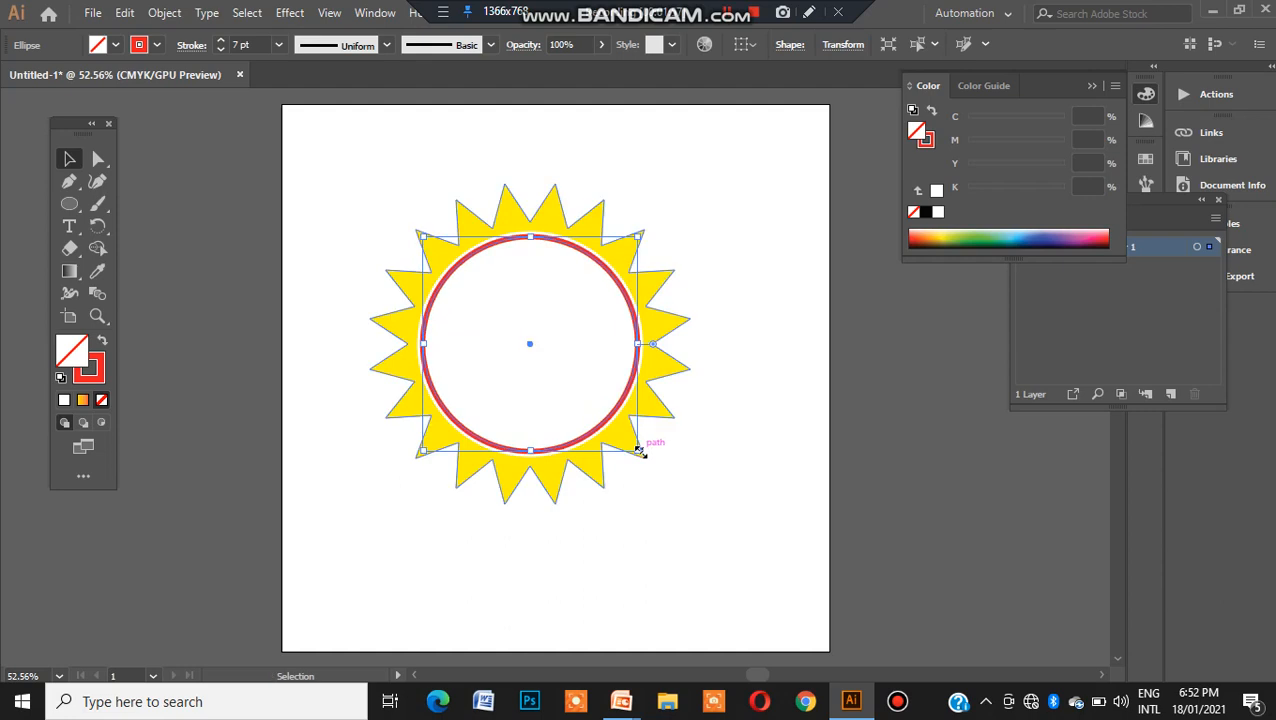
pyautogui.click(725, 467)
# Copy the red ring, paste it in place and shrink the copy slightly about its centre to leave a narrow white gap.
pyautogui.click(663, 331)
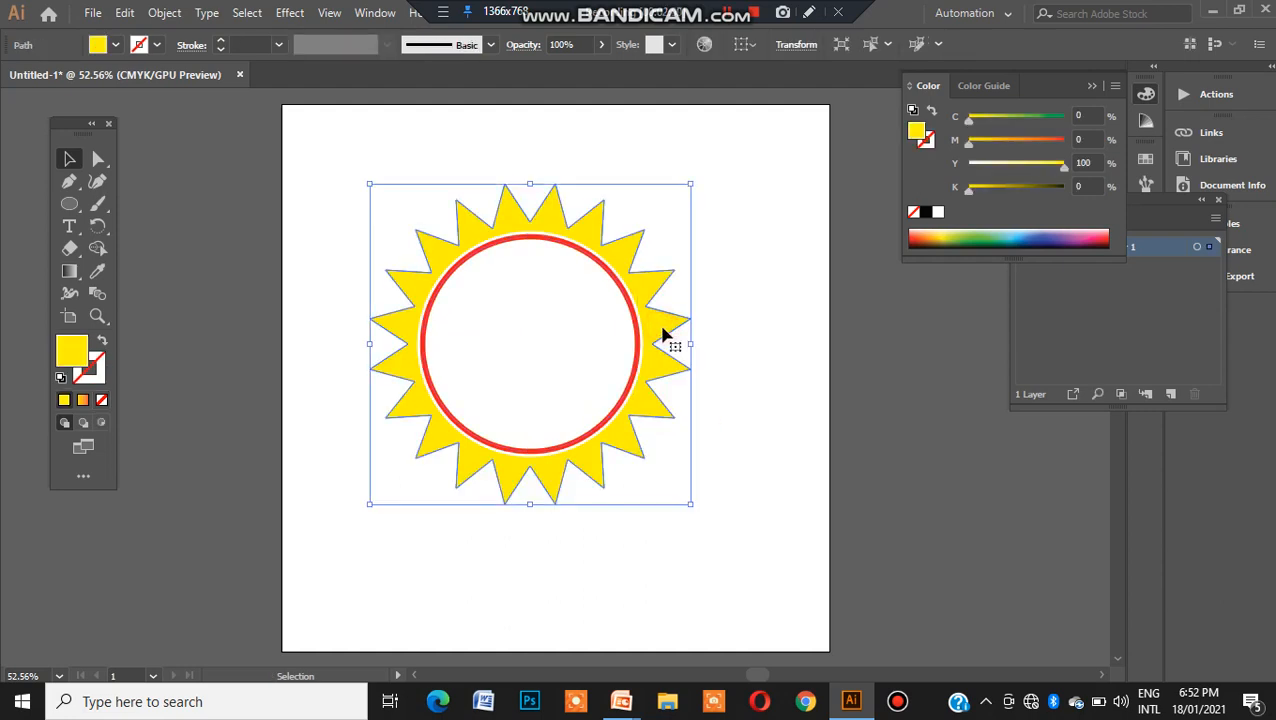
pyautogui.click(778, 380)
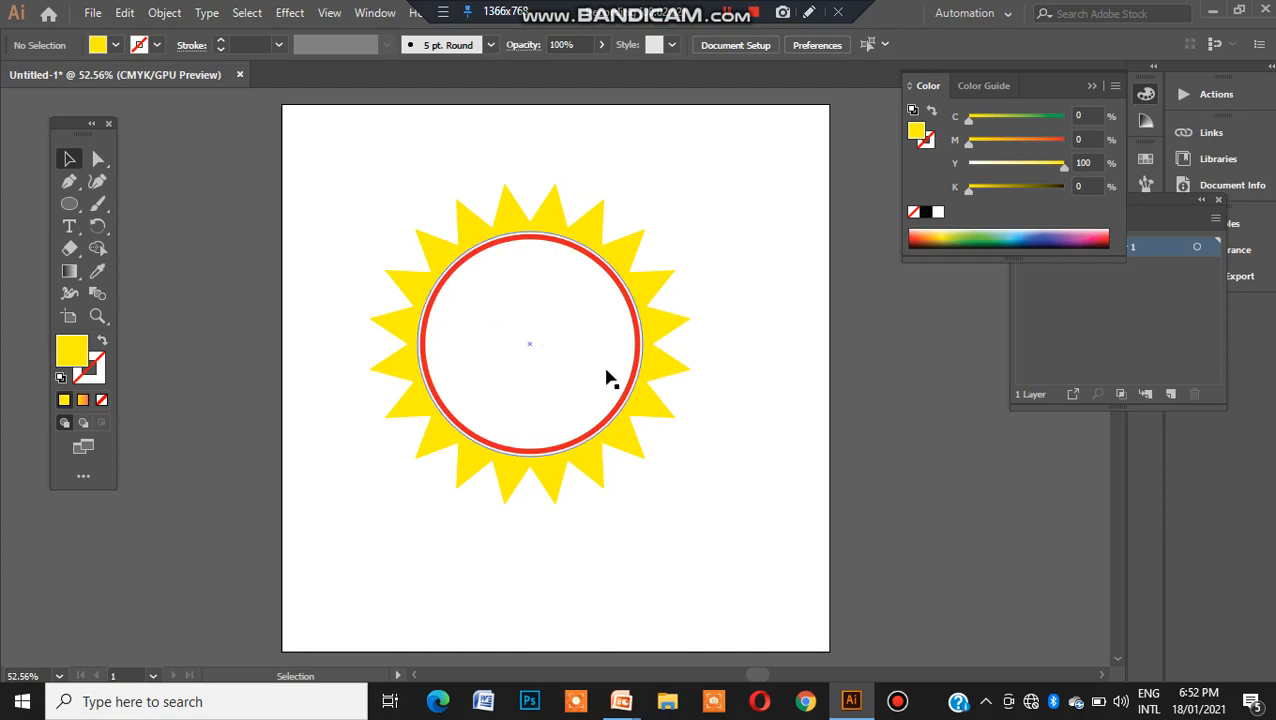
pyautogui.click(441, 289)
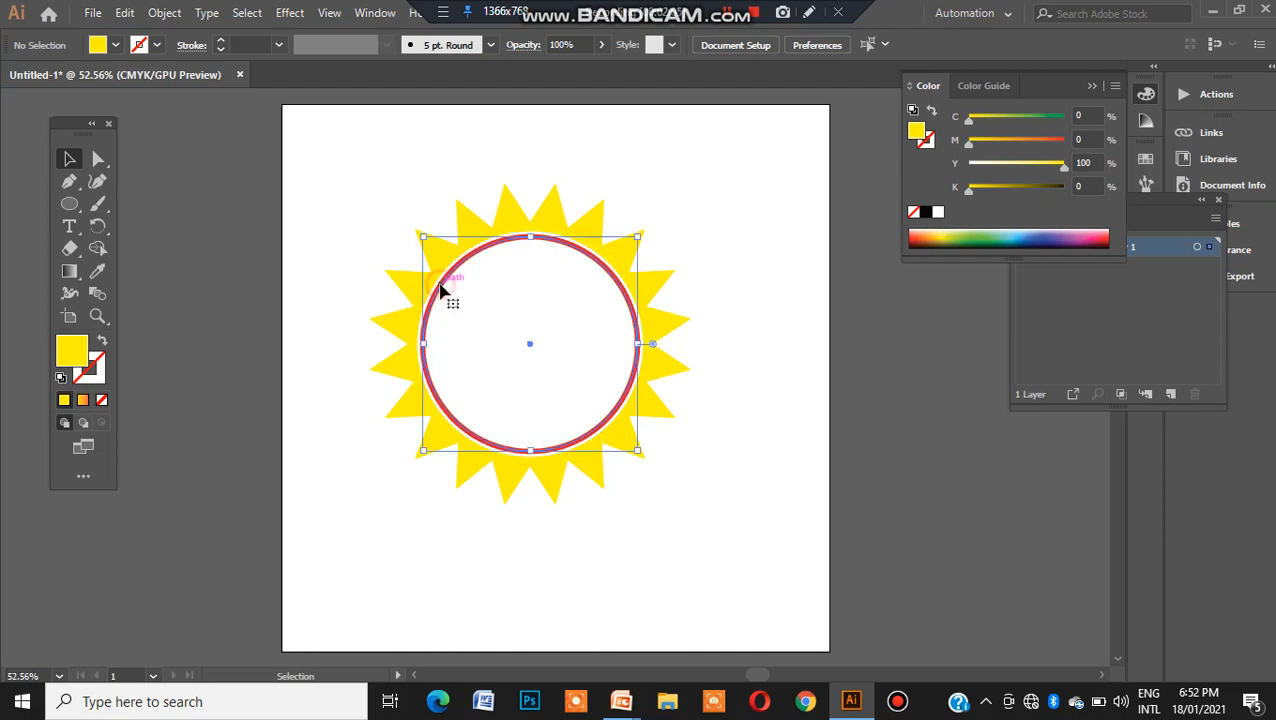
pyautogui.click(125, 14)
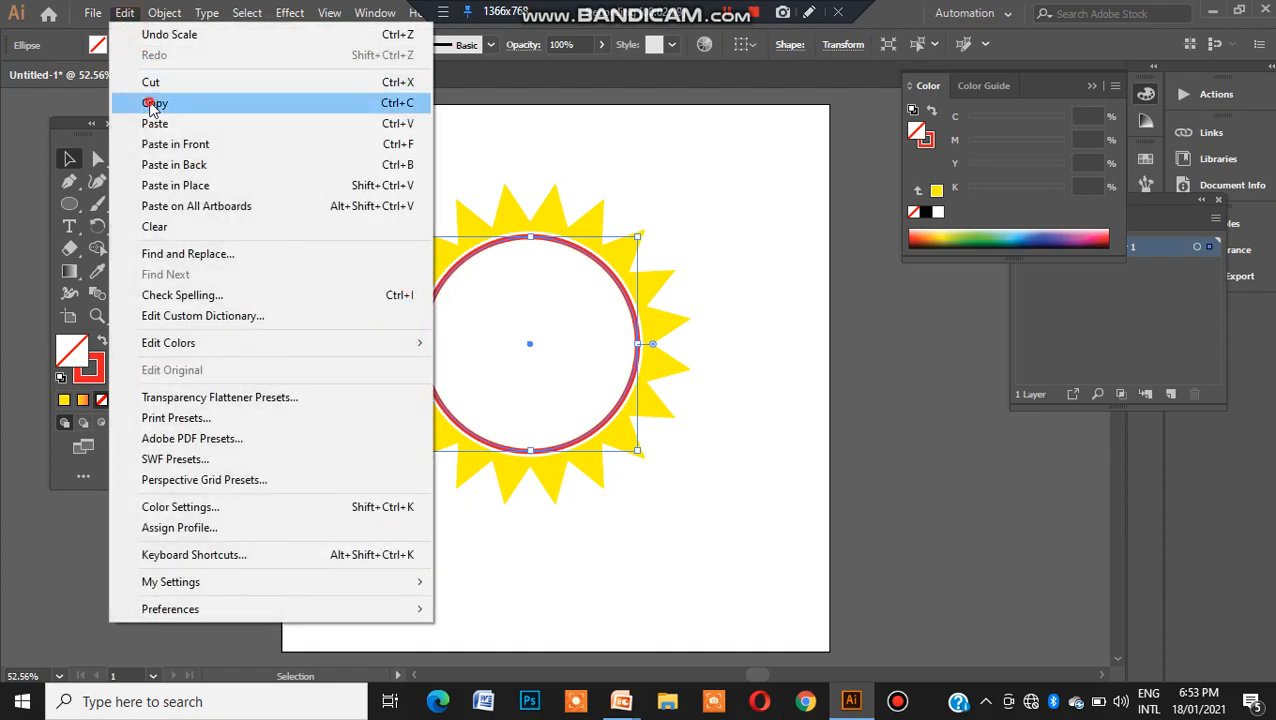
pyautogui.click(150, 104)
pyautogui.click(125, 14)
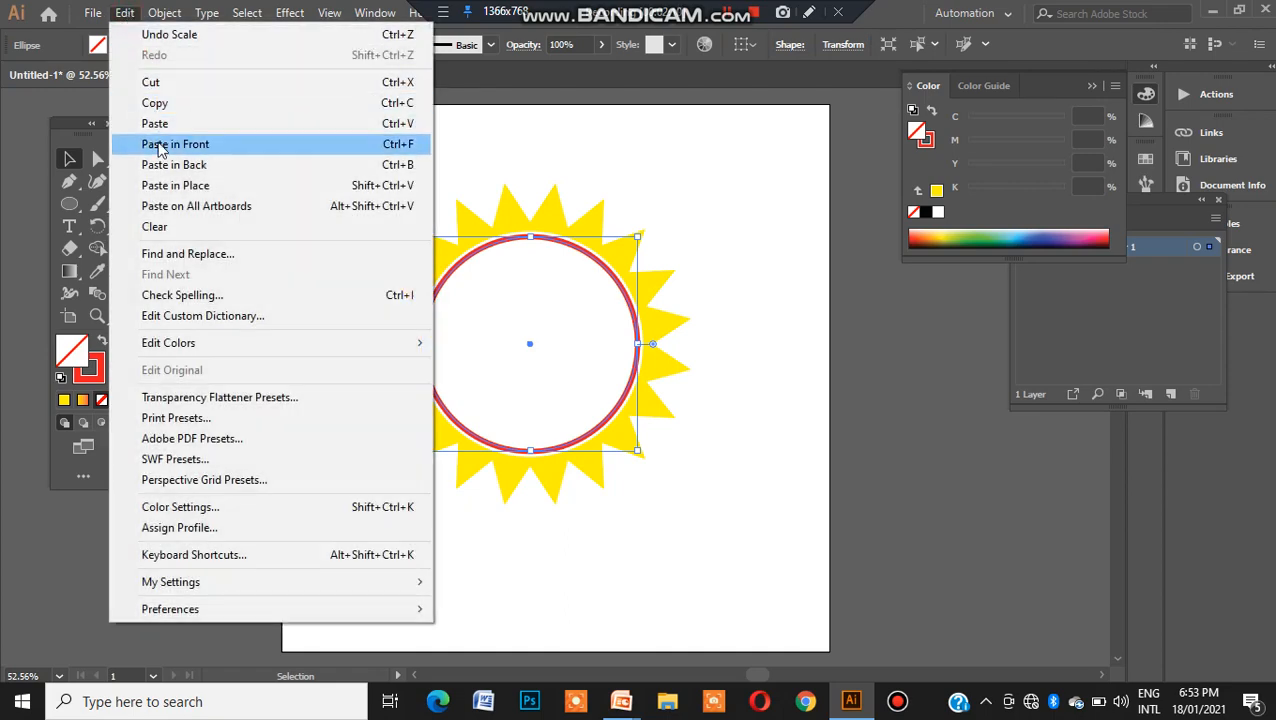
pyautogui.click(178, 192)
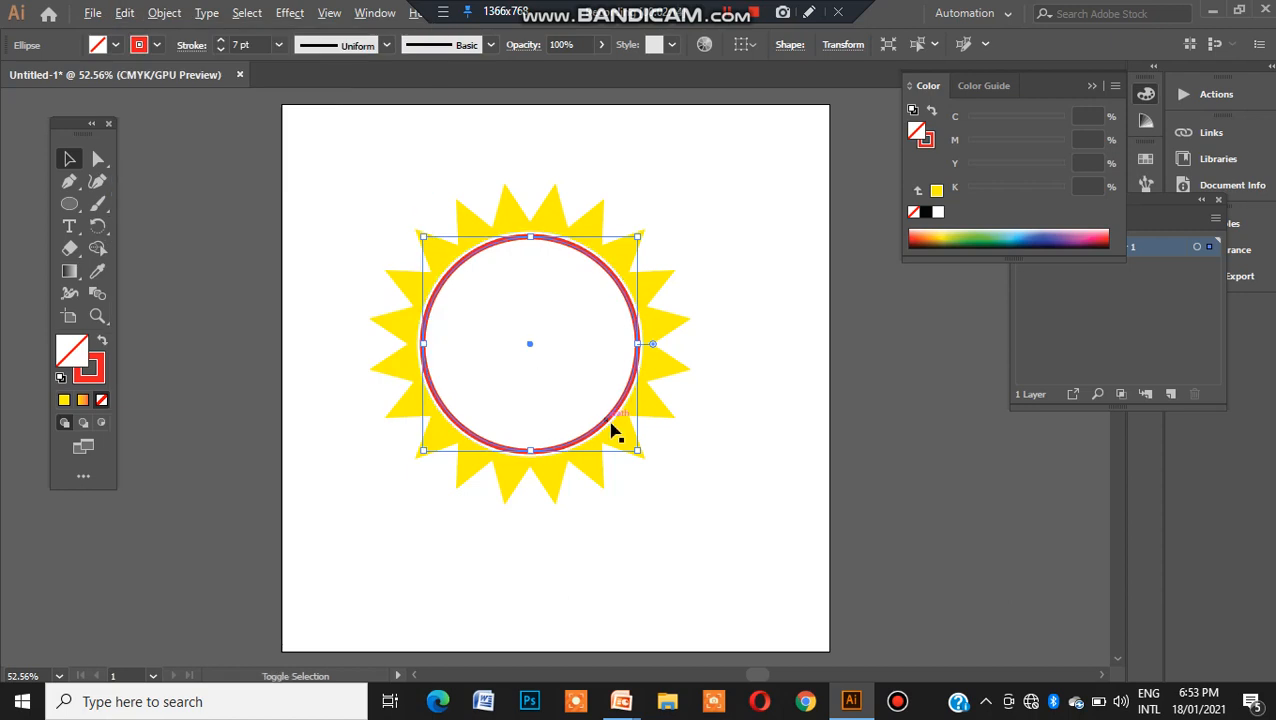
pyautogui.moveTo(638, 448); pyautogui.dragTo(632, 436)
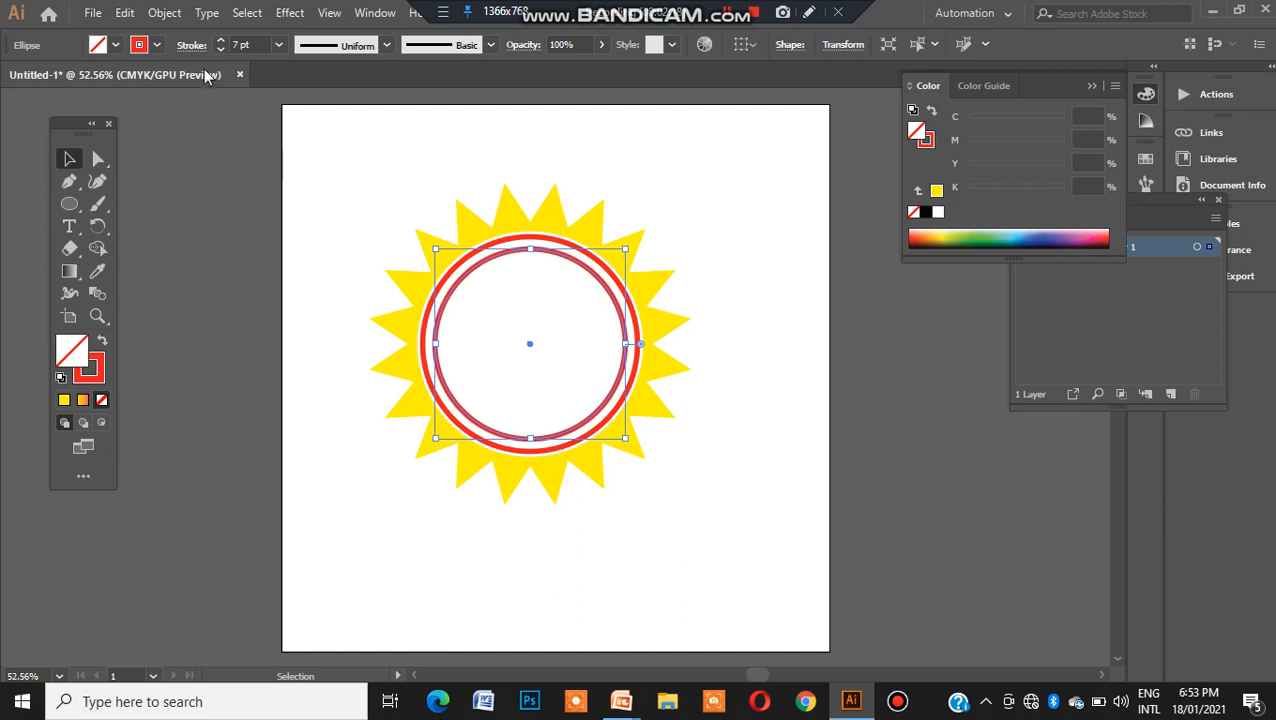
# Set the stroke weight of the inner red ring to 12 pt.
pyautogui.click(245, 45)
pyautogui.press('Up')
pyautogui.press('Up')
pyautogui.press('Up')
pyautogui.press('Up')
pyautogui.press('Up')
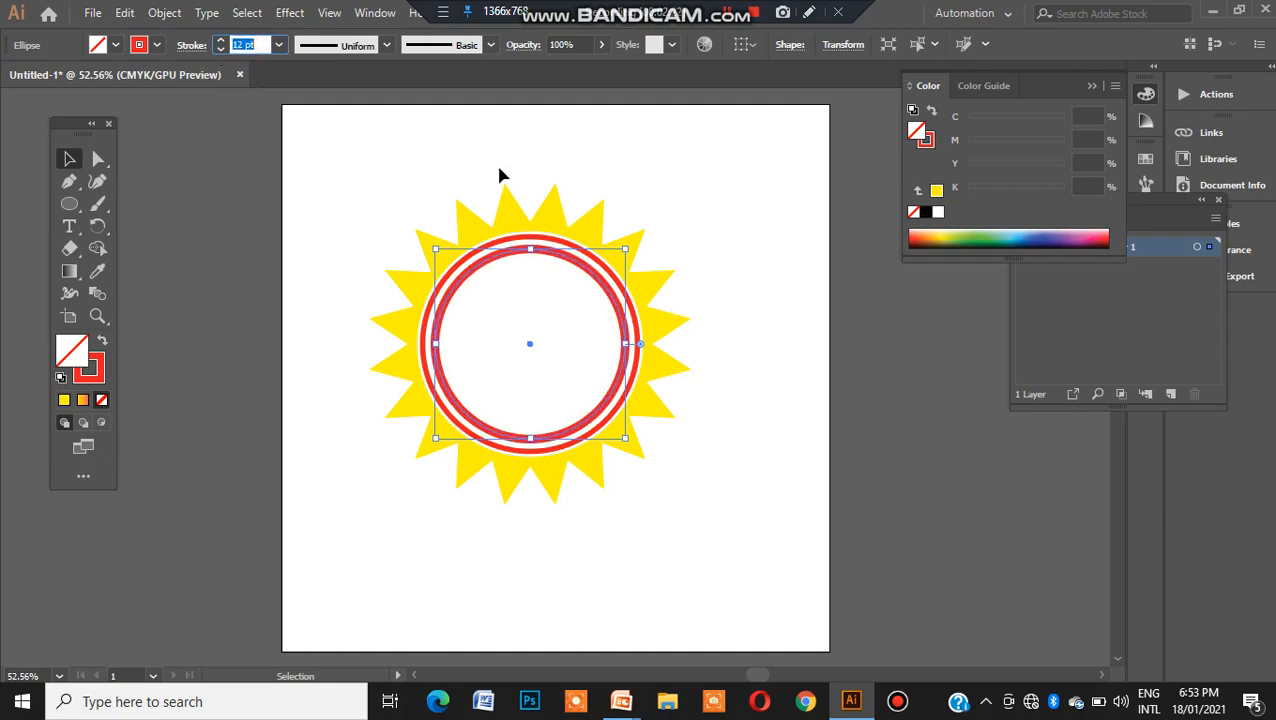
# Reduce the stroke weight of the outer red ring to 5 pt.
pyautogui.moveTo(530, 245); pyautogui.dragTo(532, 243)
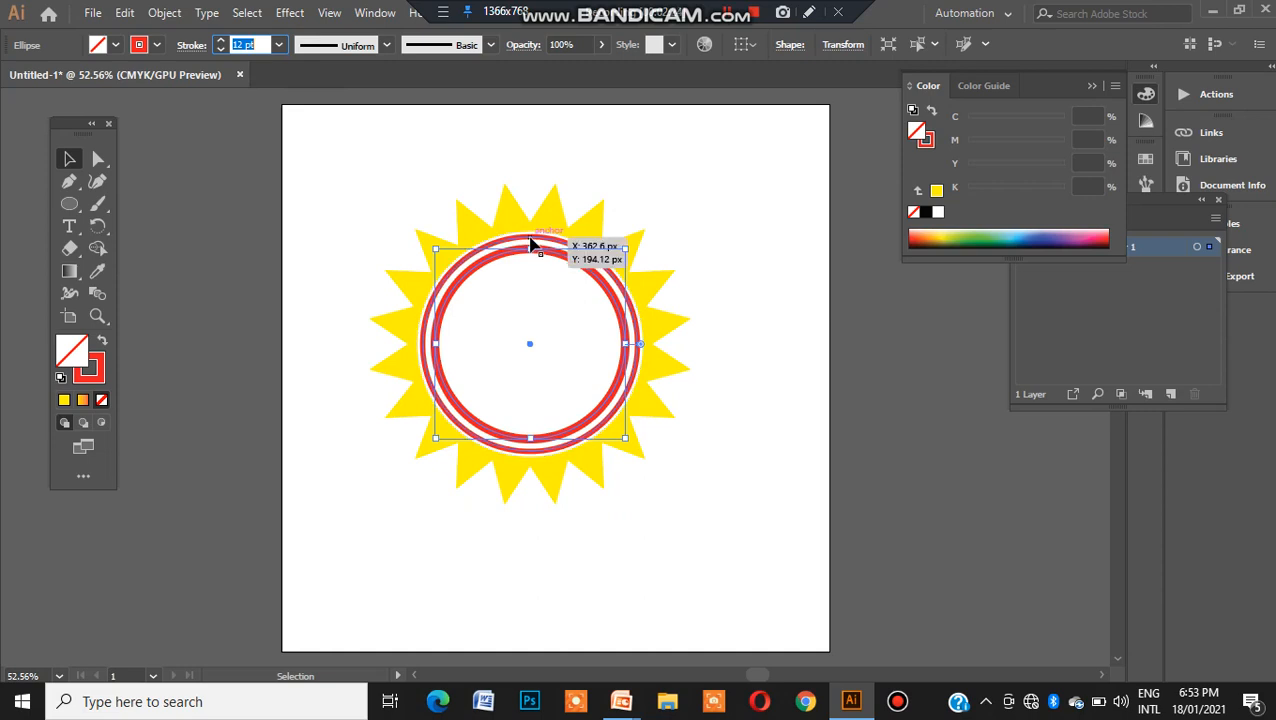
pyautogui.click(530, 239)
pyautogui.click(257, 42)
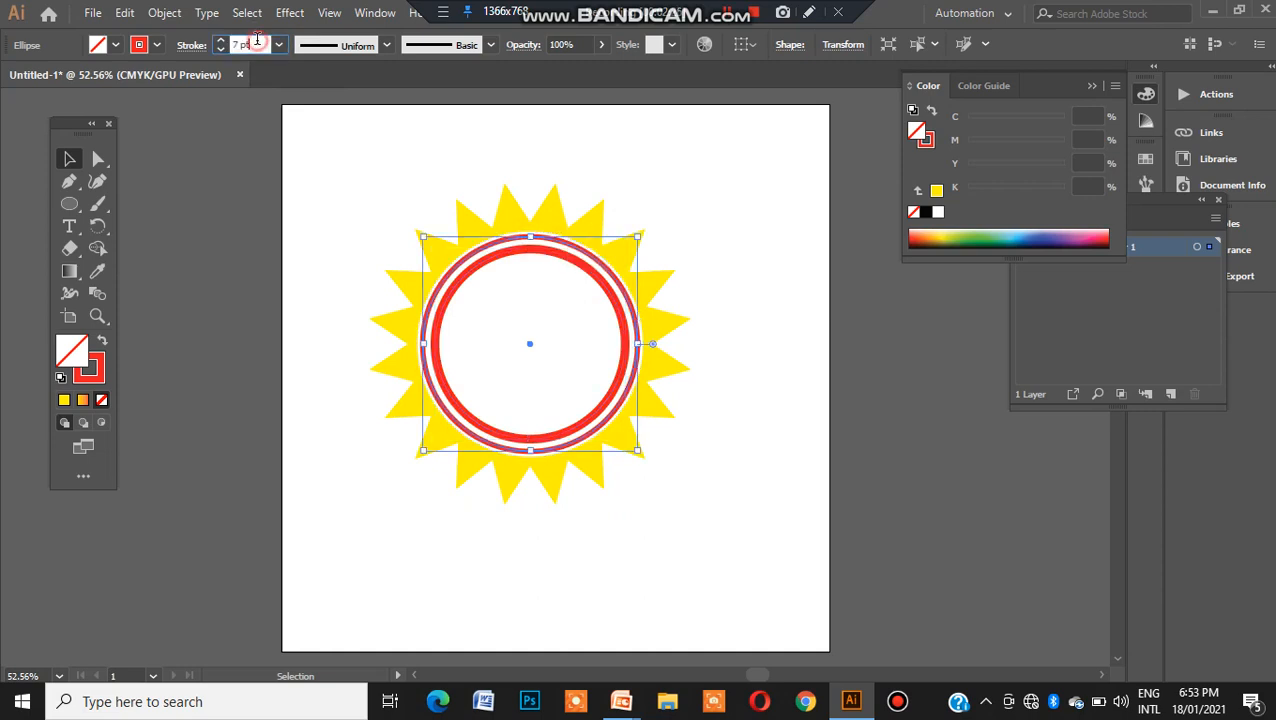
pyautogui.press('Down')
pyautogui.press('Down')
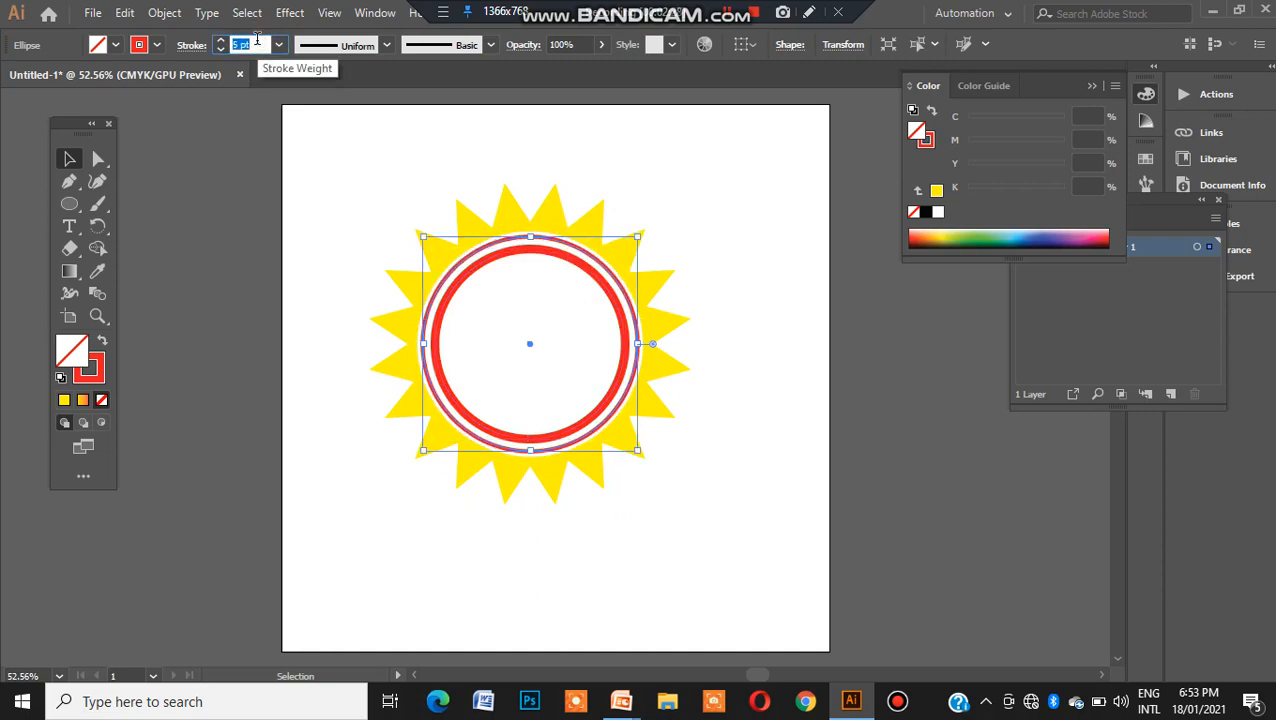
# Enlarge the thick inner red ring very slightly about its centre, closer to the thin outer ring.
pyautogui.click(618, 326)
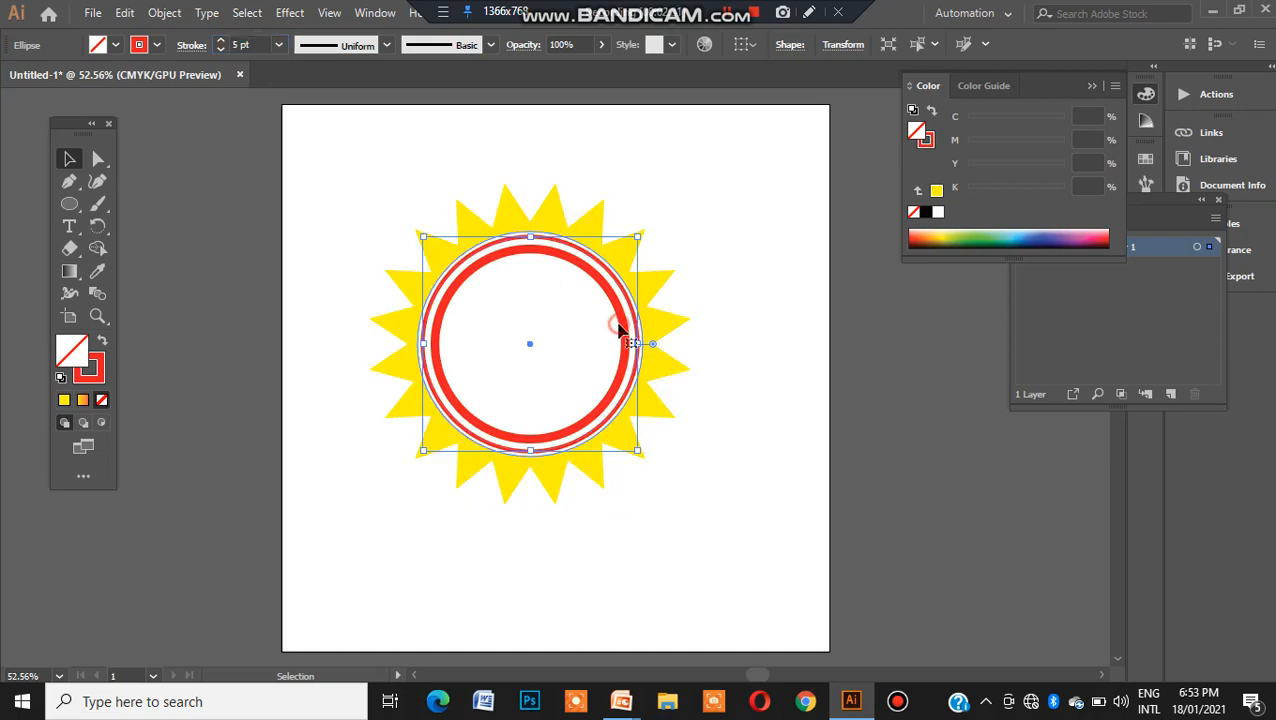
pyautogui.click(621, 333)
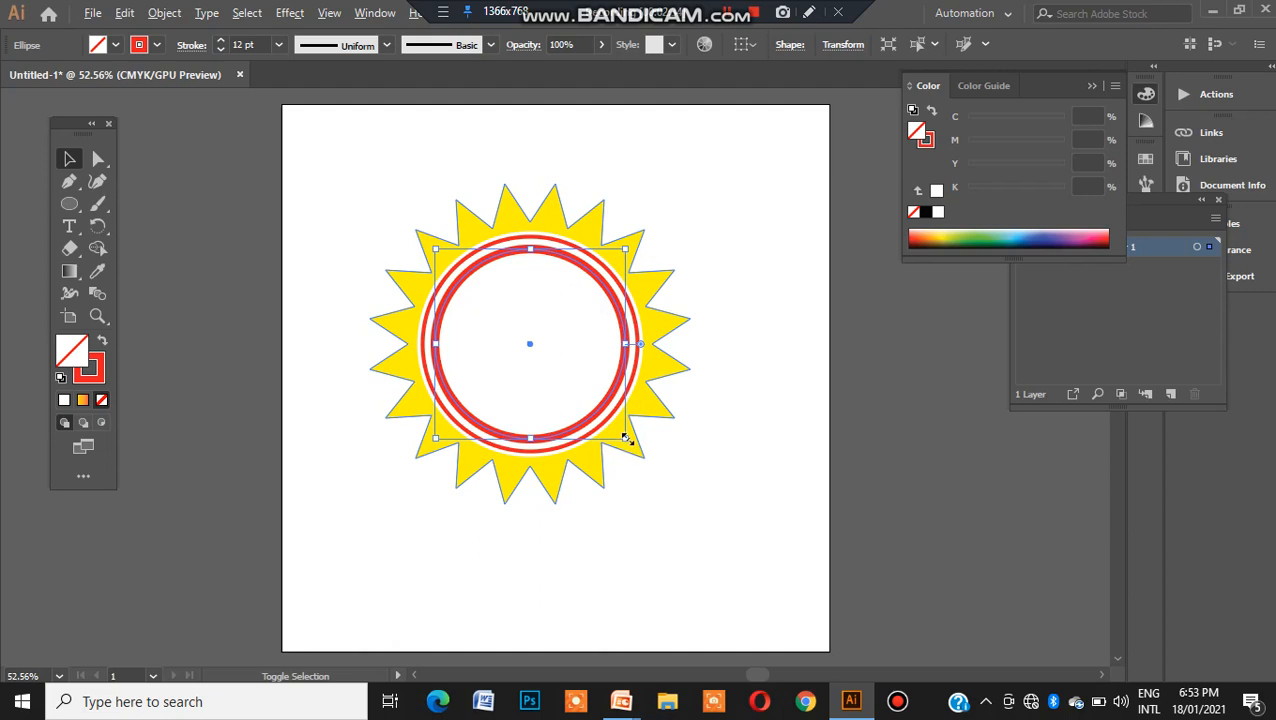
pyautogui.moveTo(627, 438); pyautogui.dragTo(632, 442)
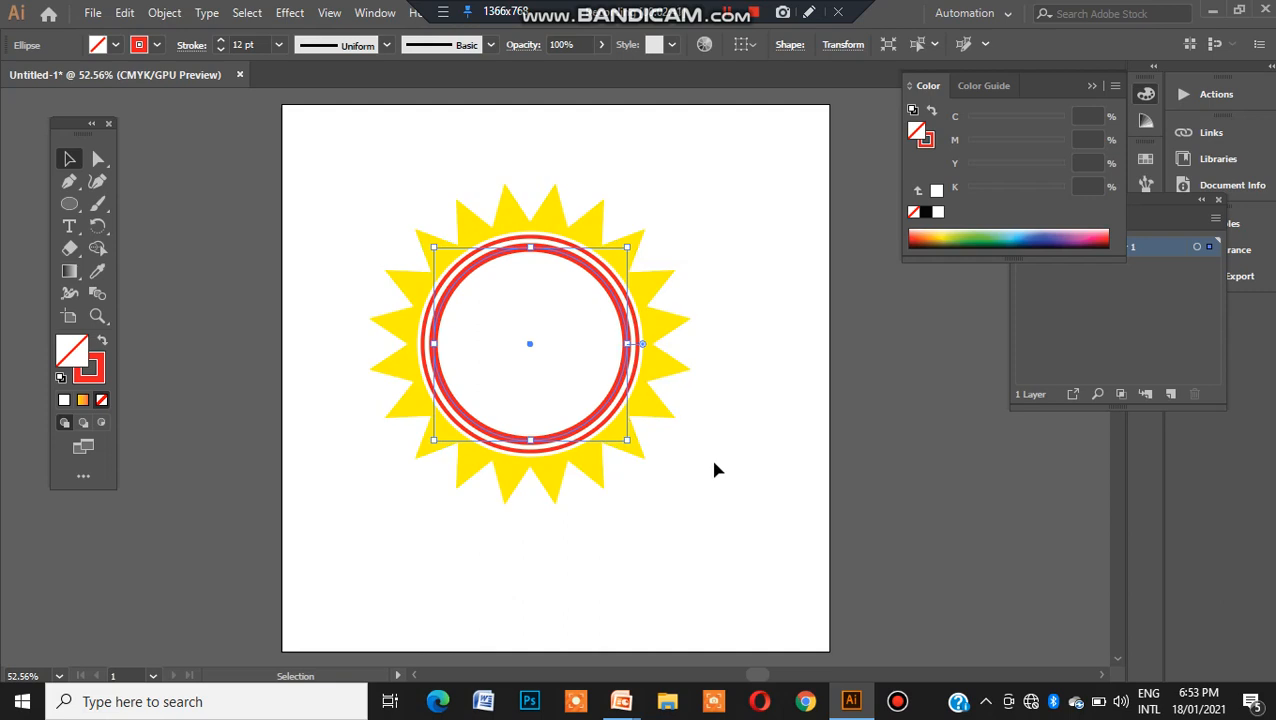
# Set the stroke weight of the thick inner red ring to 16 pt and deselect it.
pyautogui.click(241, 44)
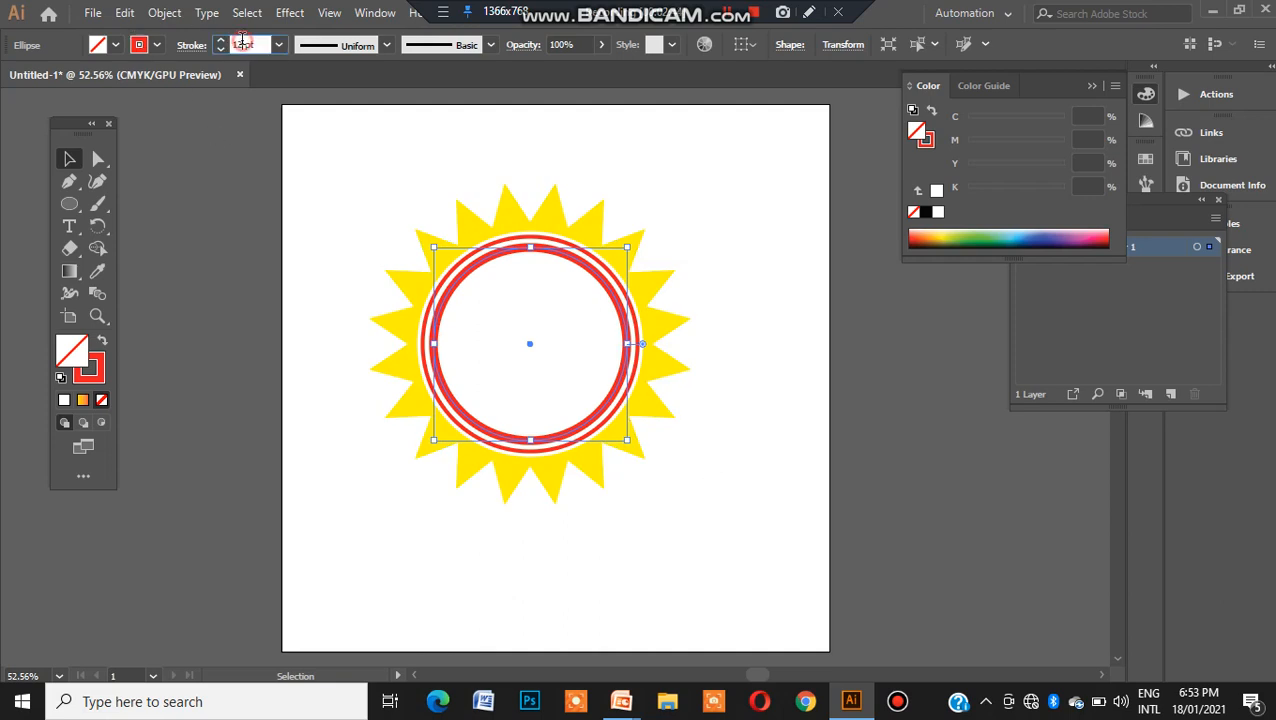
pyautogui.press('Up')
pyautogui.press('Up')
pyautogui.press('Up')
pyautogui.press('Up')
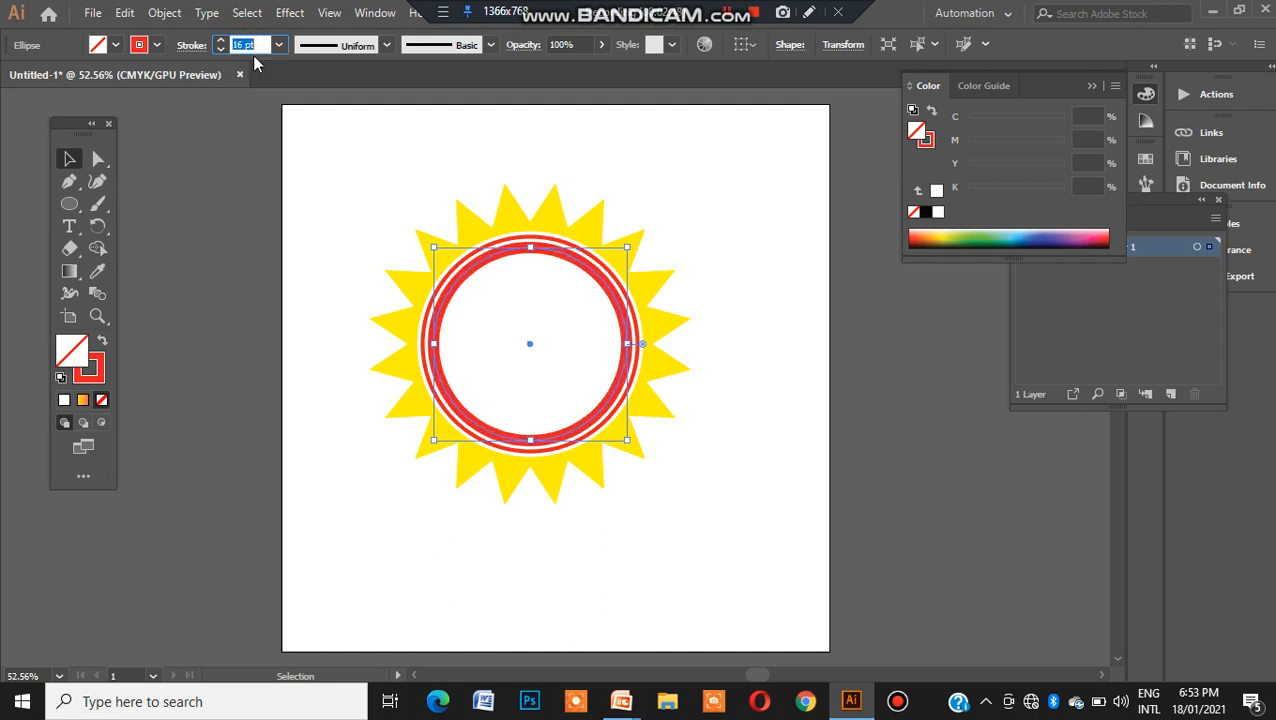
pyautogui.click(407, 138)
pyautogui.click(68, 204)
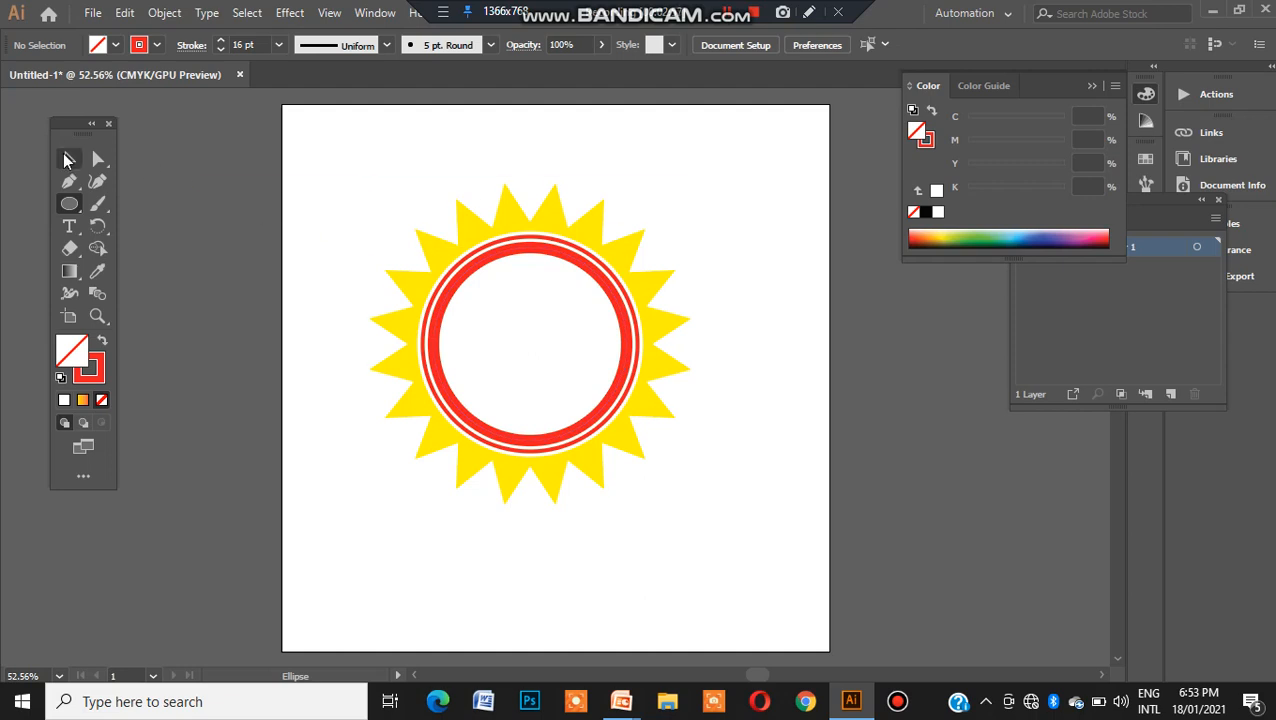
pyautogui.click(68, 159)
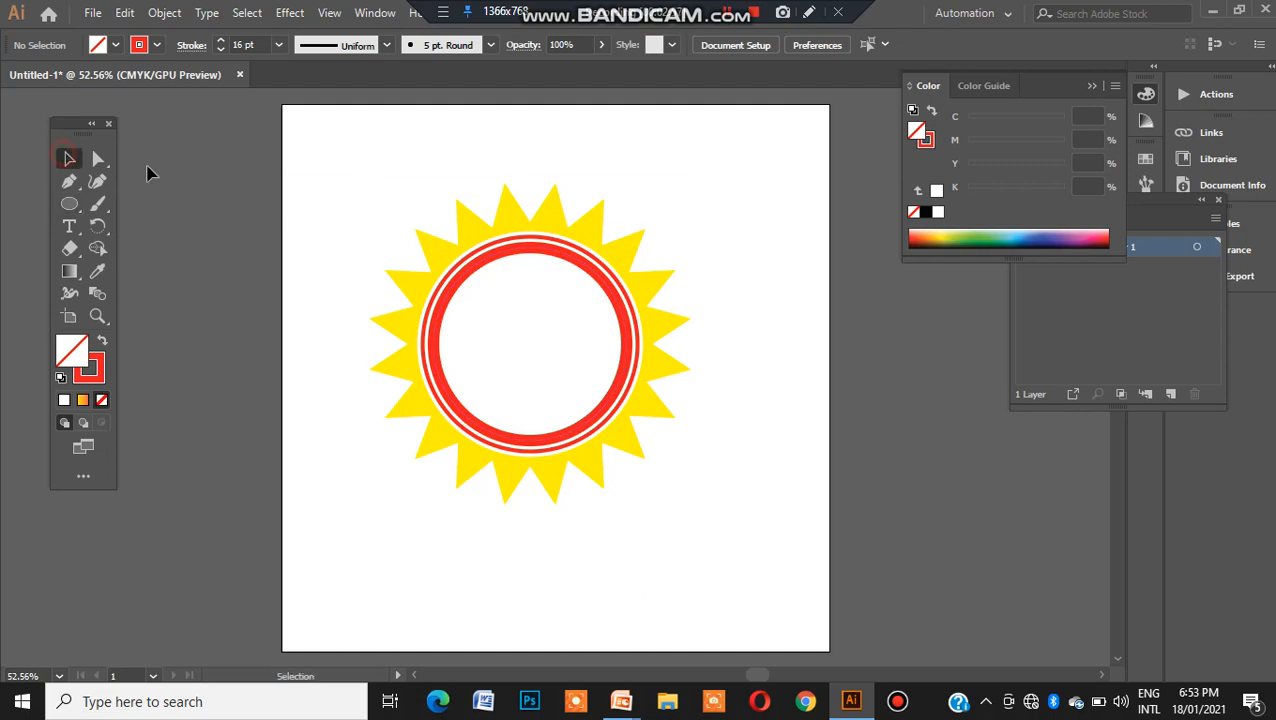
# Copy the thick red ring, paste it in place and shrink the copy about its centre to a little over half its size.
pyautogui.click(460, 290)
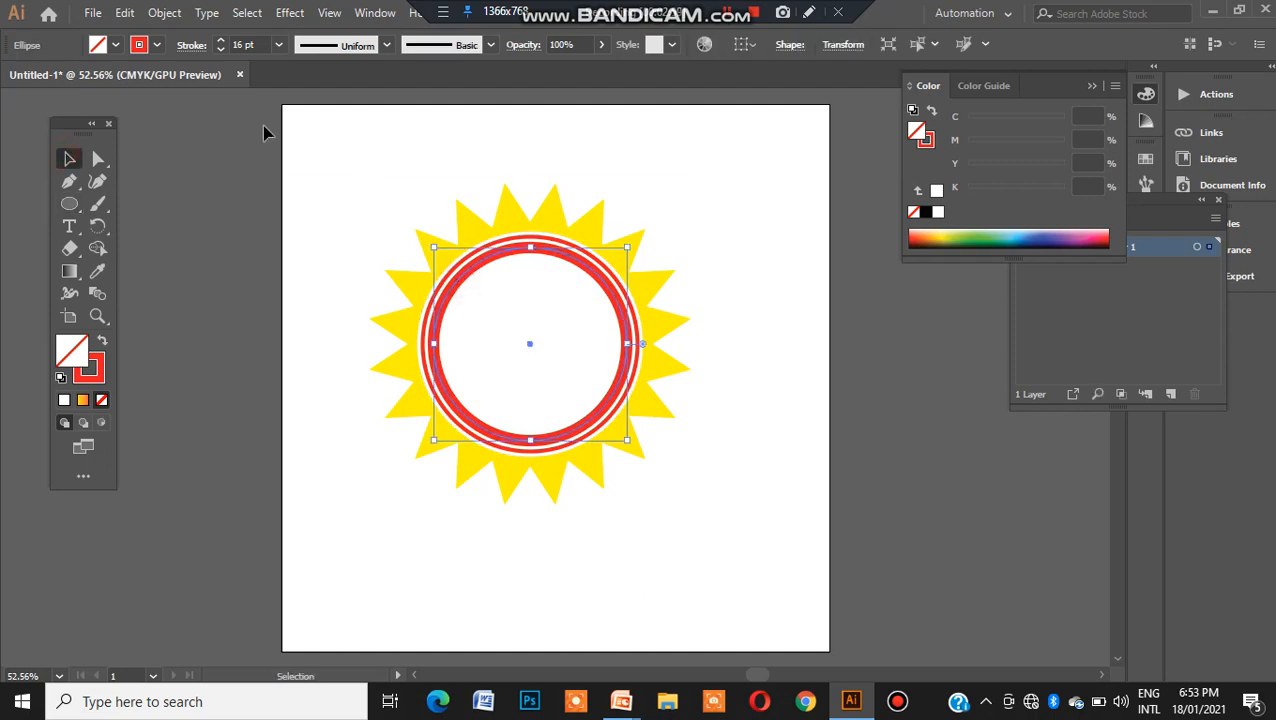
pyautogui.click(124, 12)
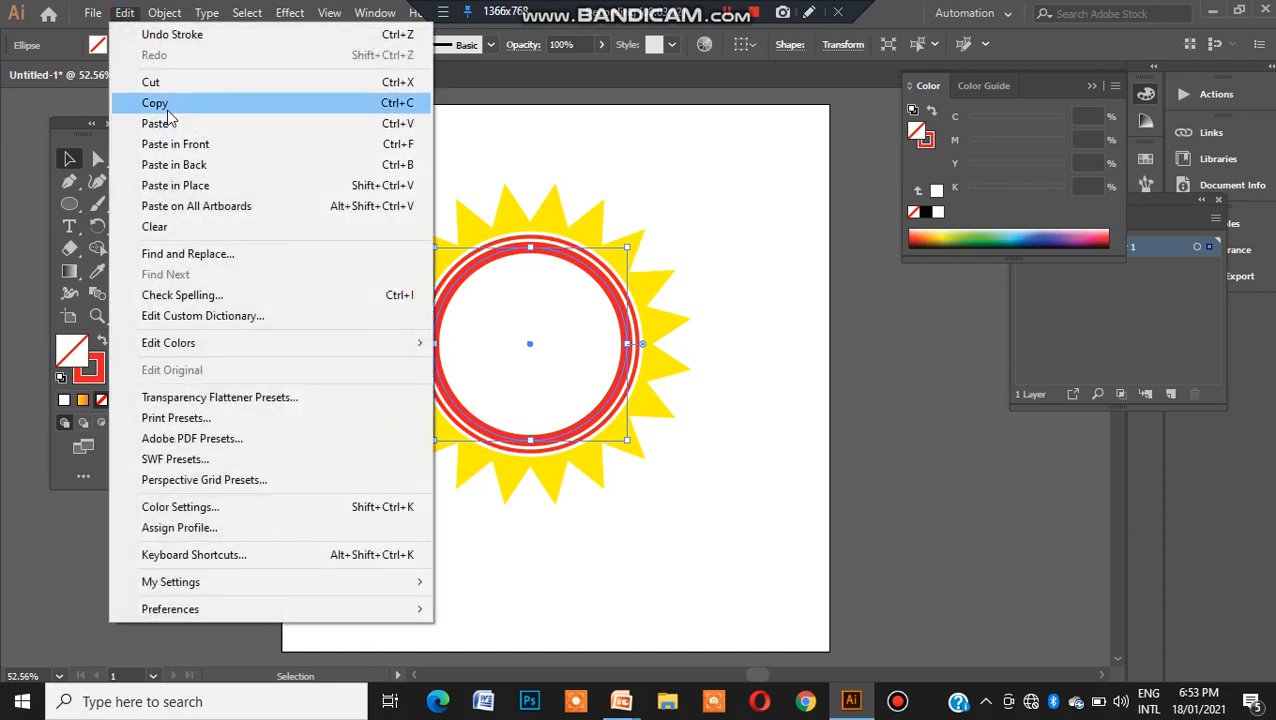
pyautogui.click(160, 105)
pyautogui.click(122, 13)
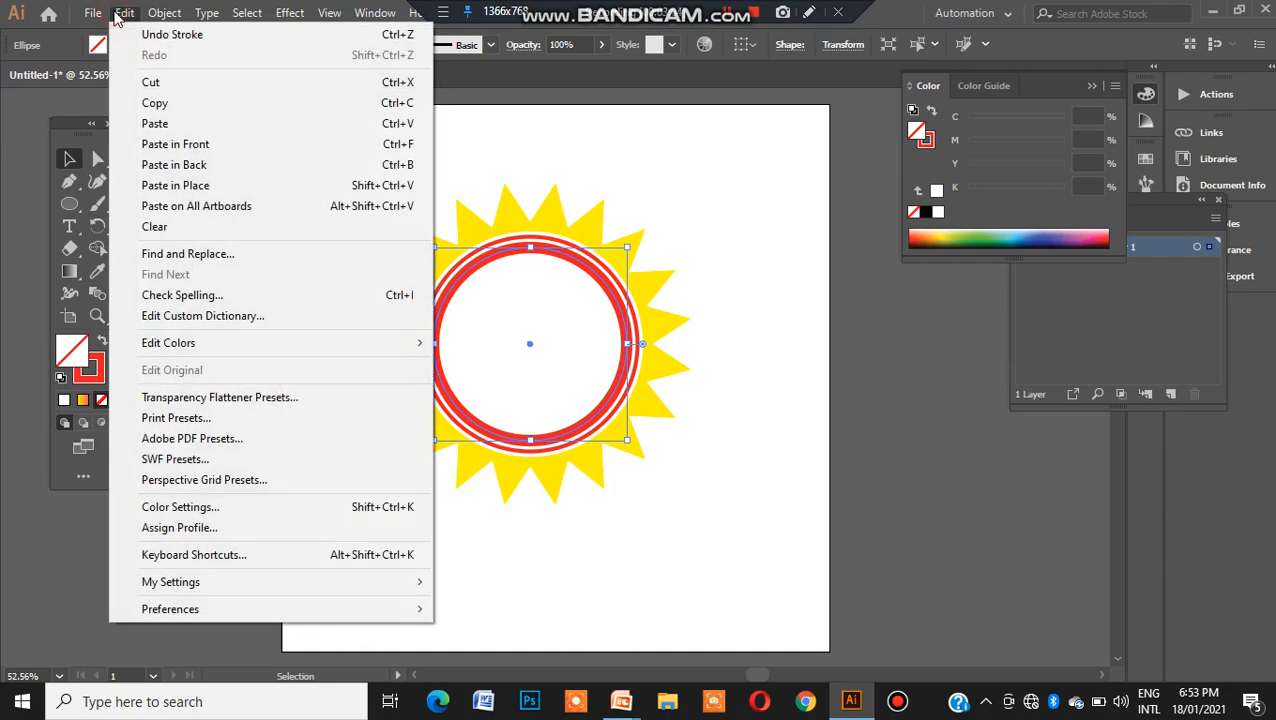
pyautogui.click(183, 185)
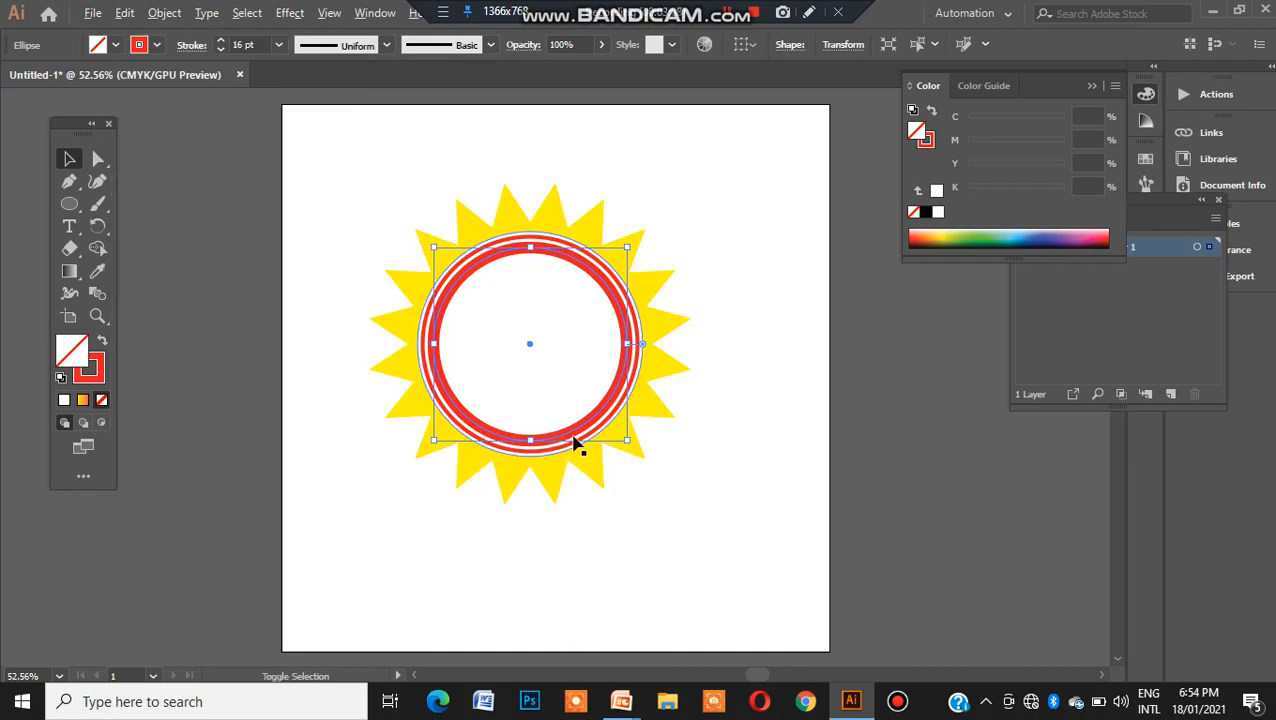
pyautogui.moveTo(630, 440); pyautogui.dragTo(589, 400)
# Set the stroke weight of the small central red ring to 7 pt and deselect it.
pyautogui.click(260, 45)
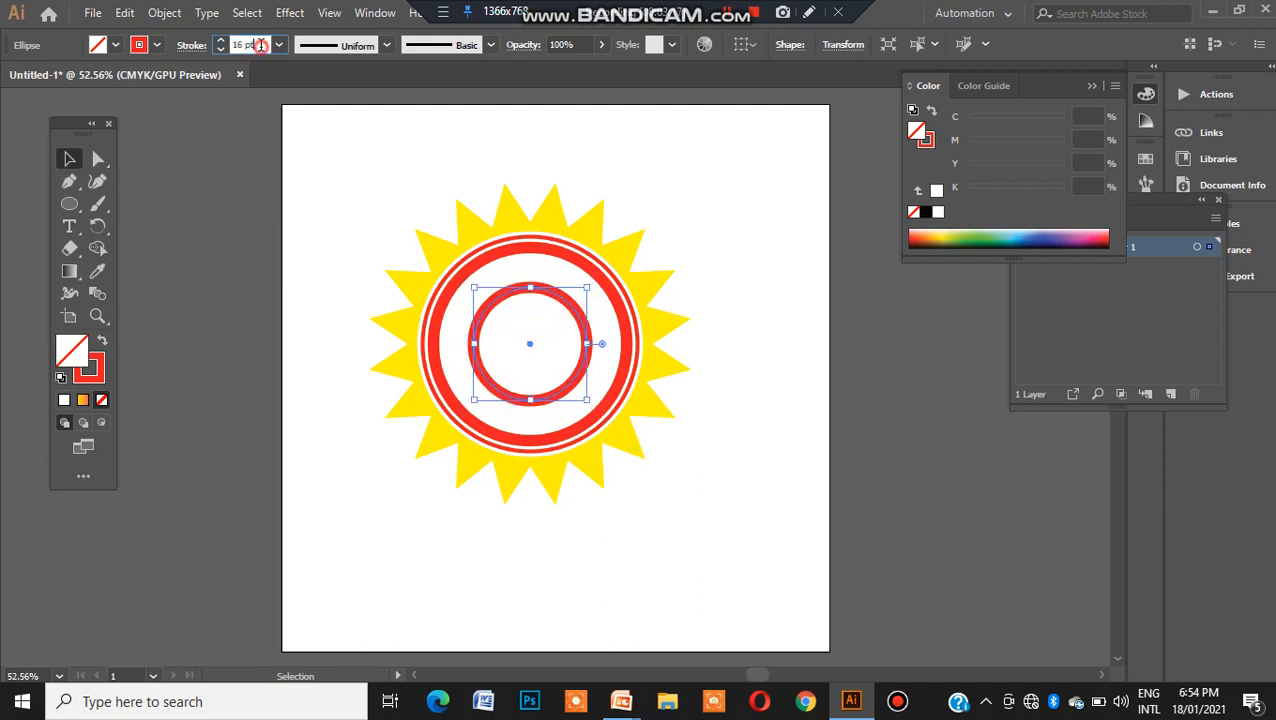
pyautogui.press('Up')
pyautogui.press('Up')
pyautogui.press('Down')
pyautogui.press('Down')
pyautogui.press('Down')
pyautogui.press('Down')
pyautogui.press('Down')
pyautogui.press('Down')
pyautogui.press('Down')
pyautogui.press('Down')
pyautogui.press('Down')
pyautogui.press('Down')
pyautogui.press('Down')
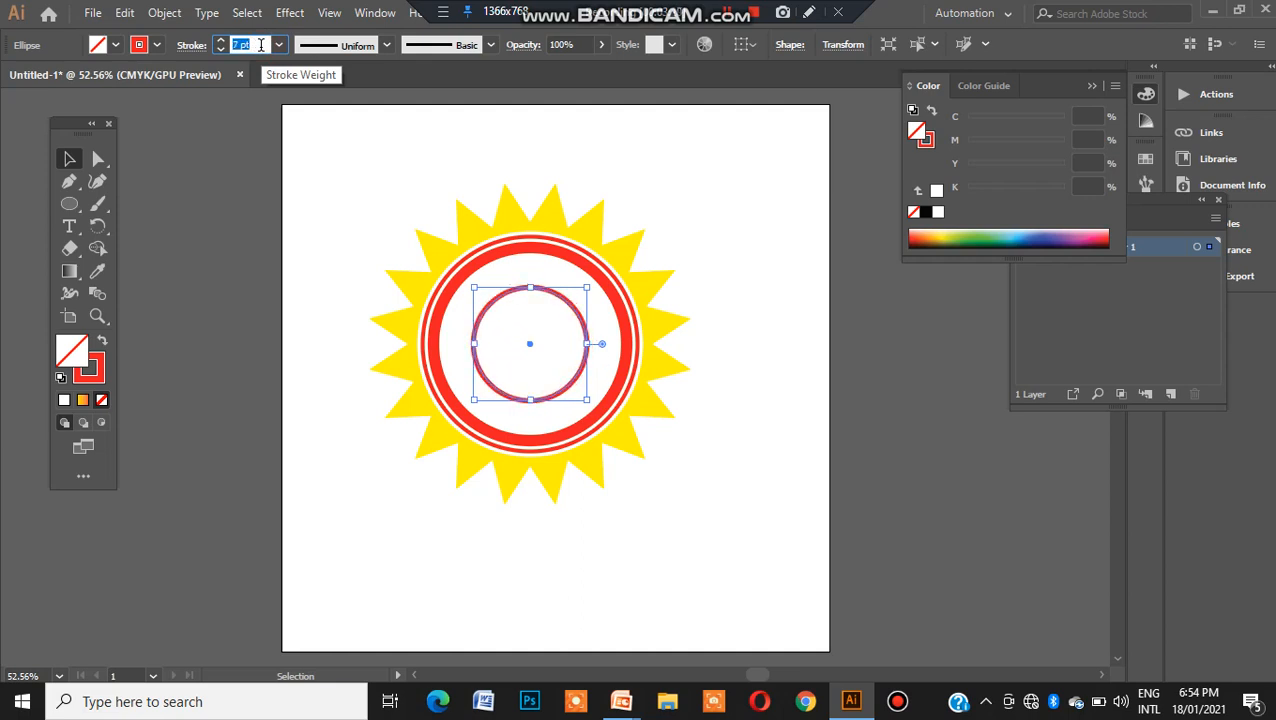
pyautogui.click(390, 257)
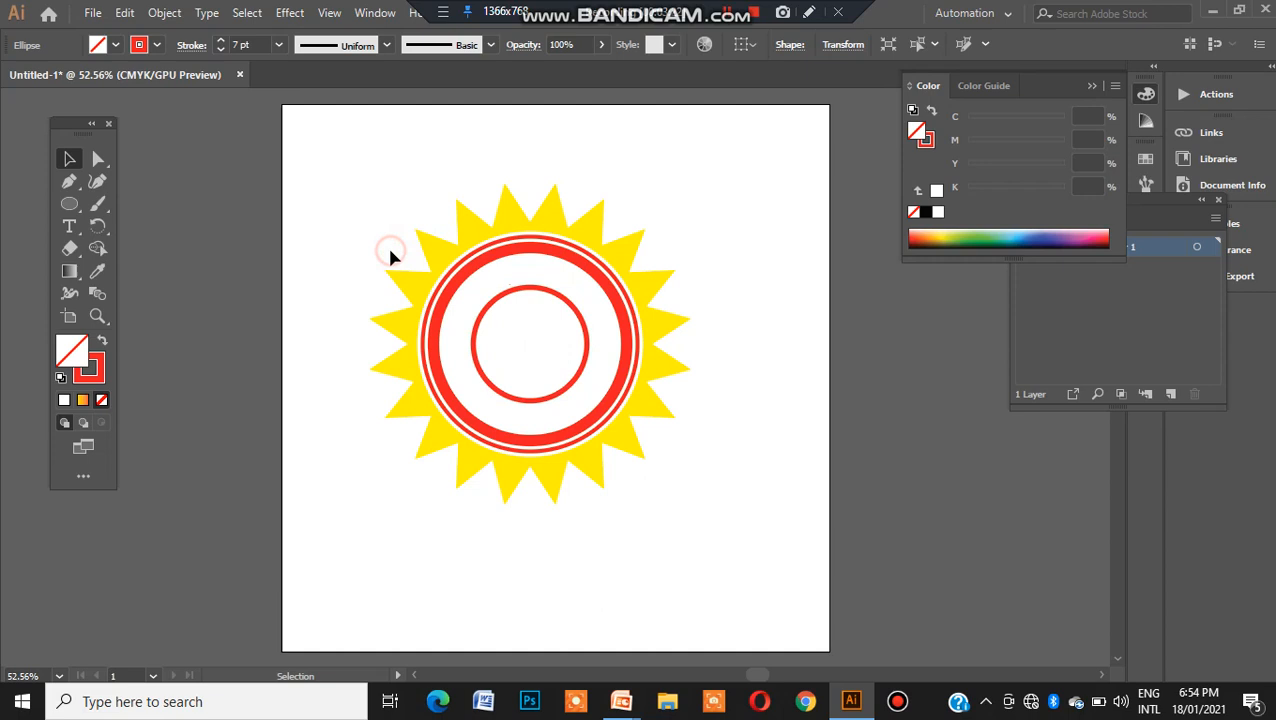
# Copy the small central ring, paste it in place and shrink the copy slightly about its centre.
pyautogui.click(500, 295)
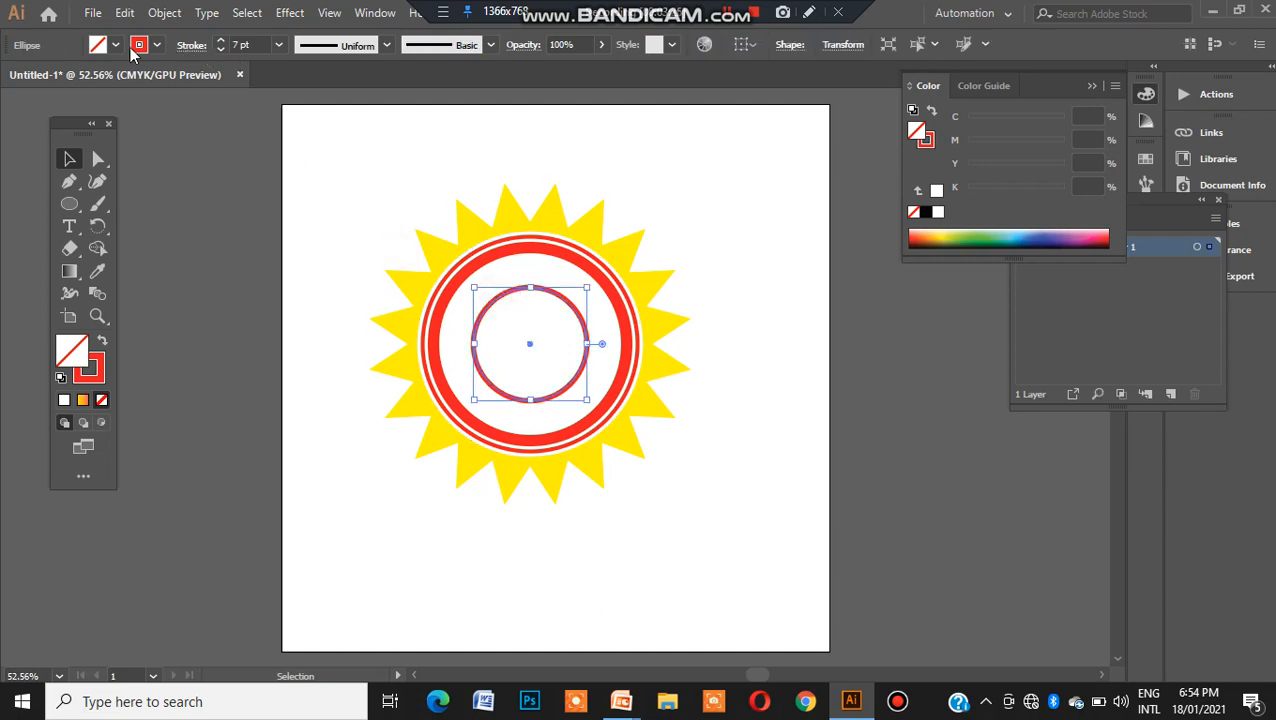
pyautogui.click(123, 13)
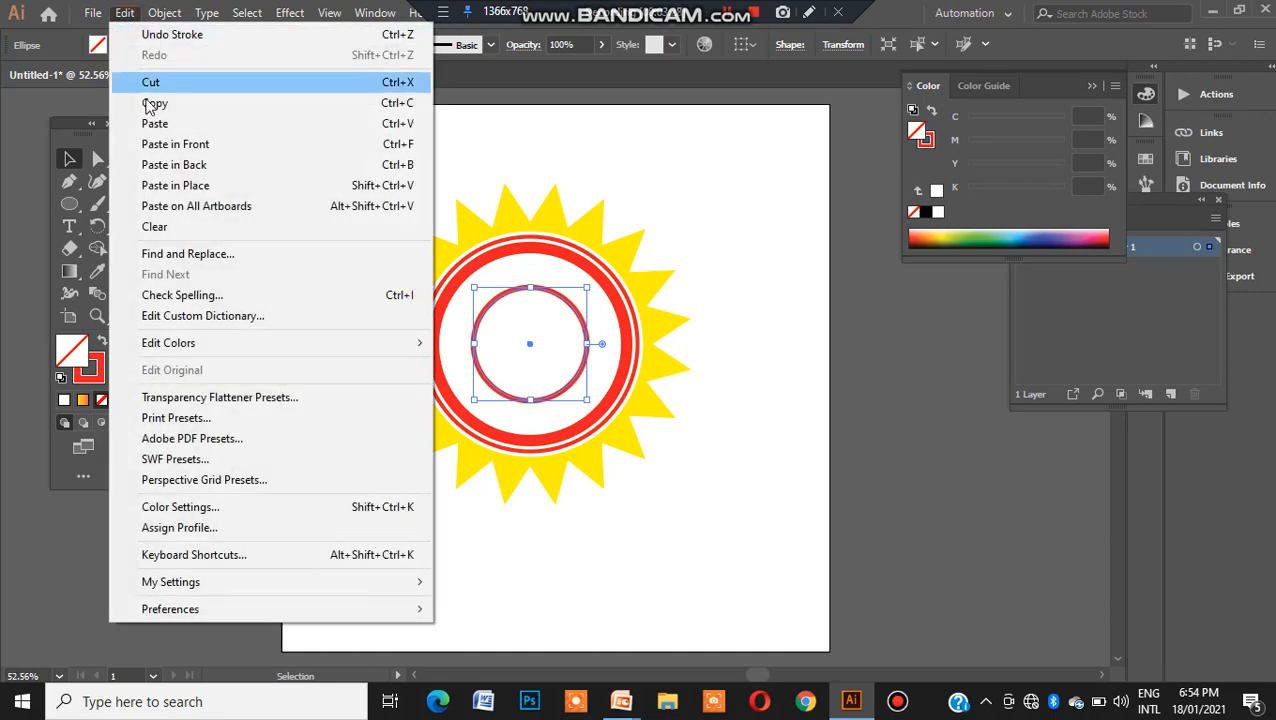
pyautogui.click(154, 104)
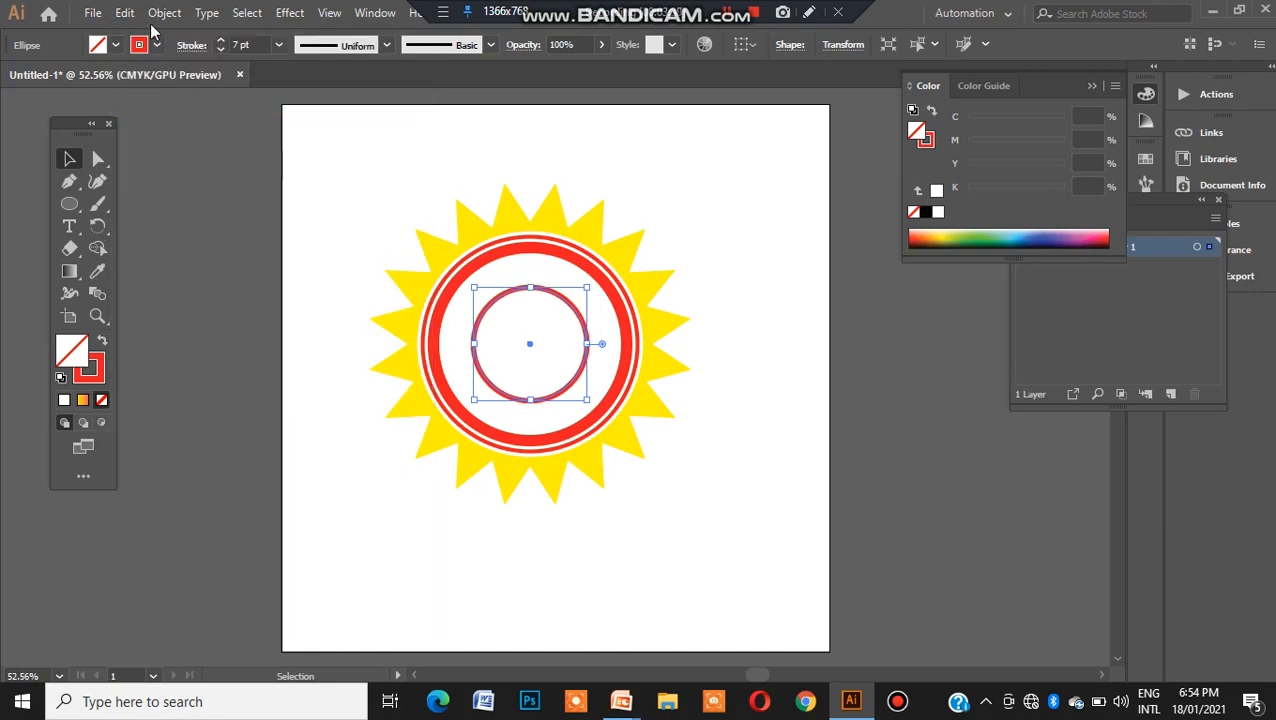
pyautogui.click(124, 14)
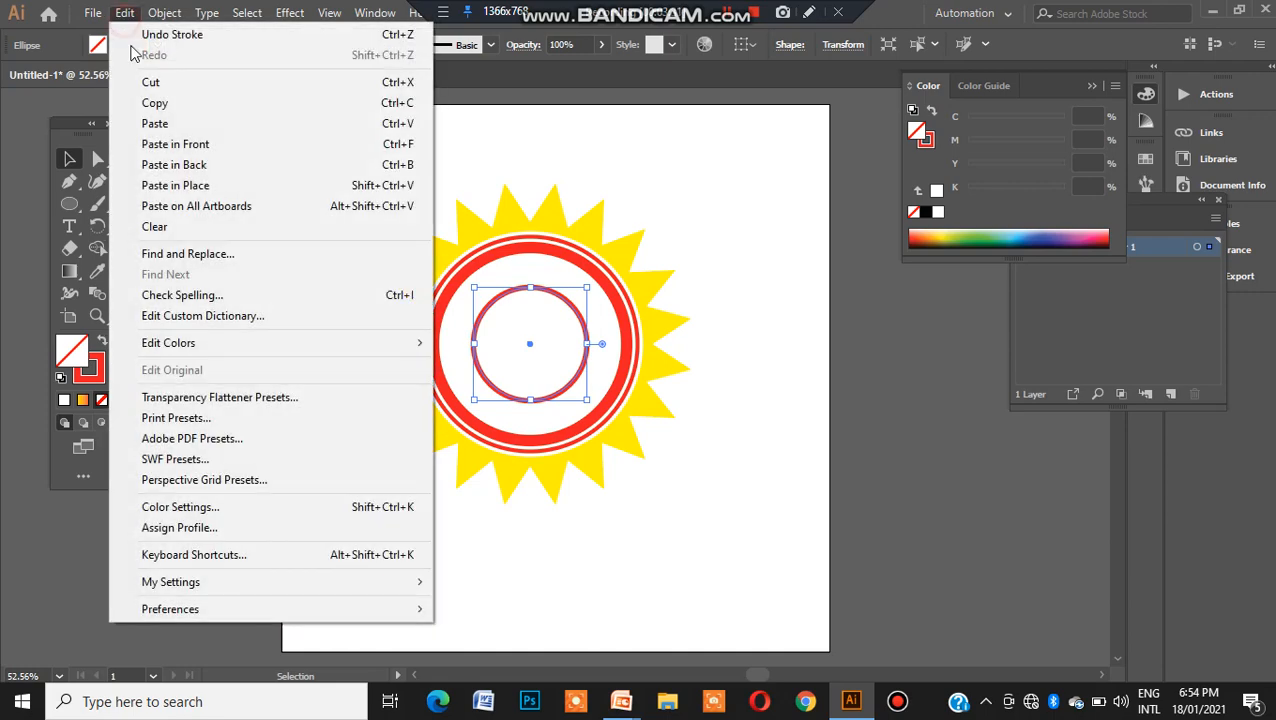
pyautogui.click(176, 186)
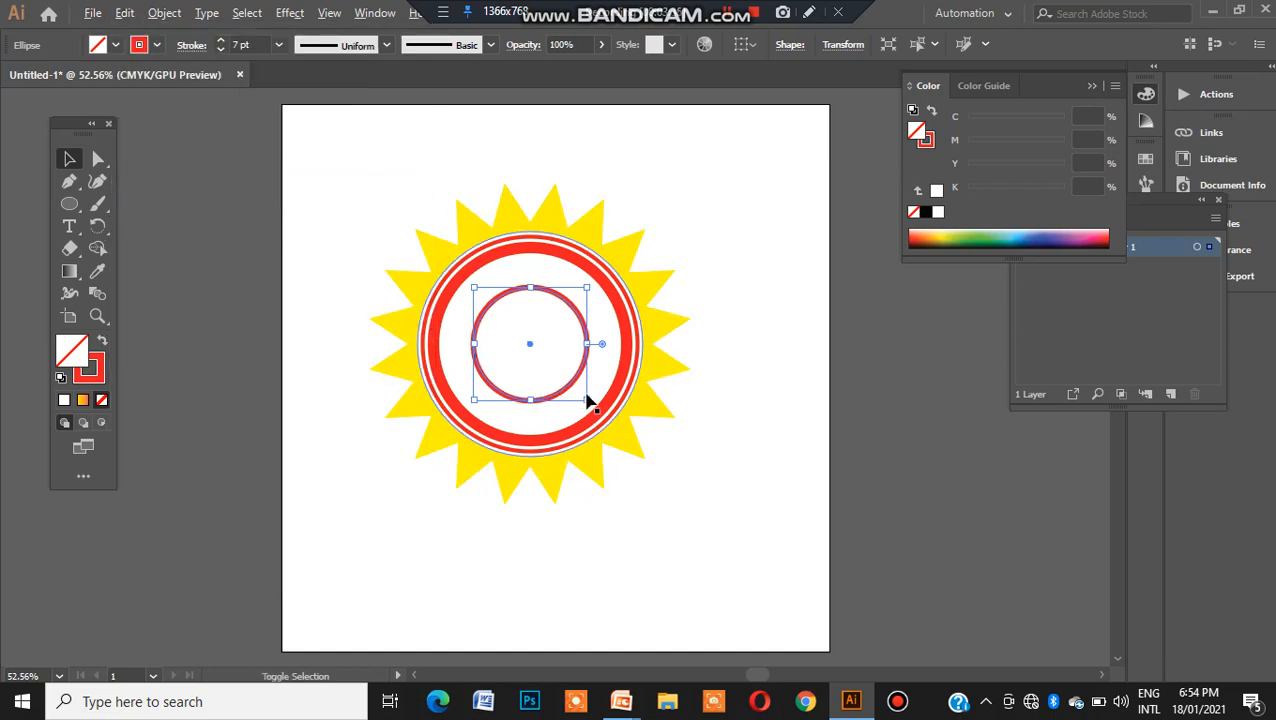
pyautogui.moveTo(588, 400); pyautogui.dragTo(580, 394)
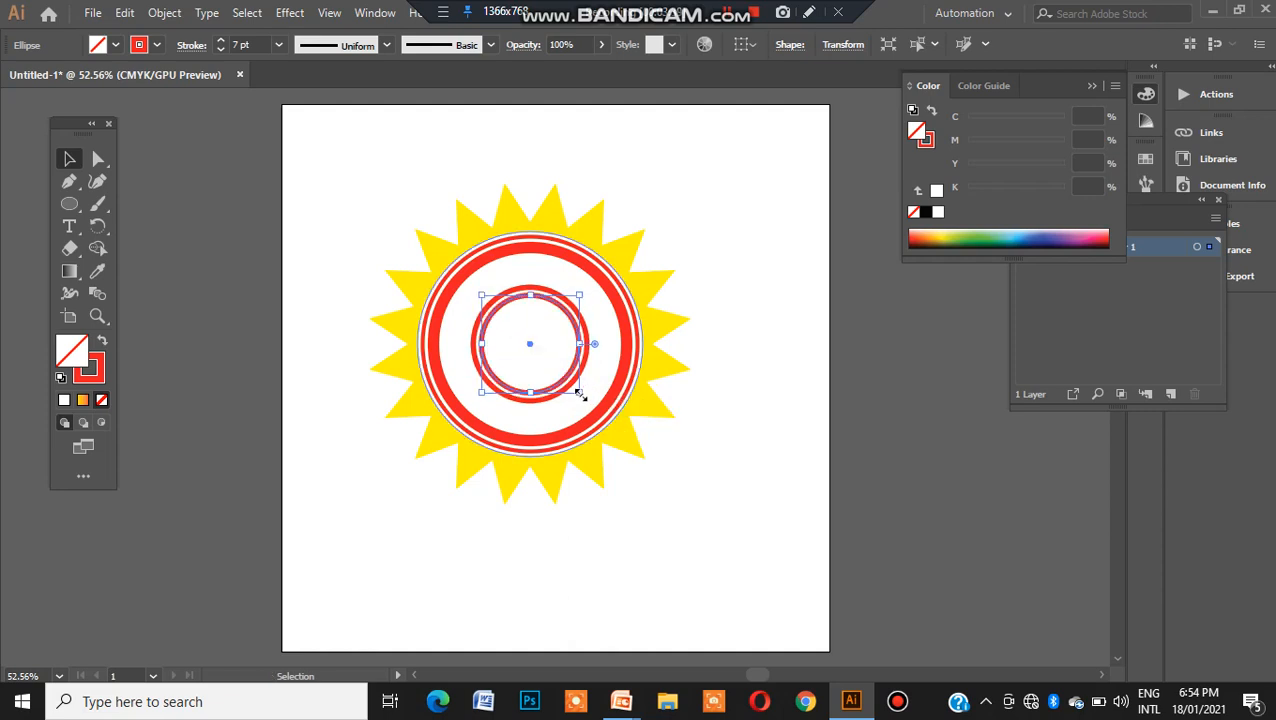
# Fill the innermost circle with red and deselect it.
pyautogui.click(116, 46)
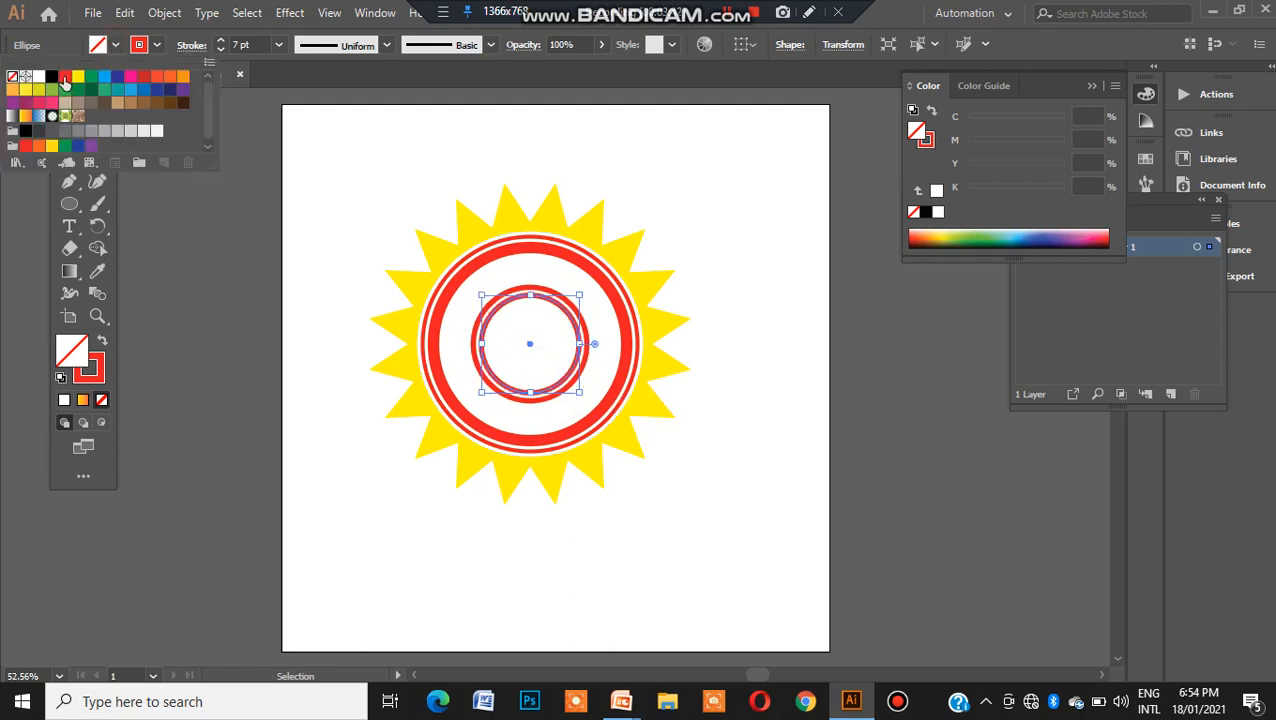
pyautogui.click(64, 80)
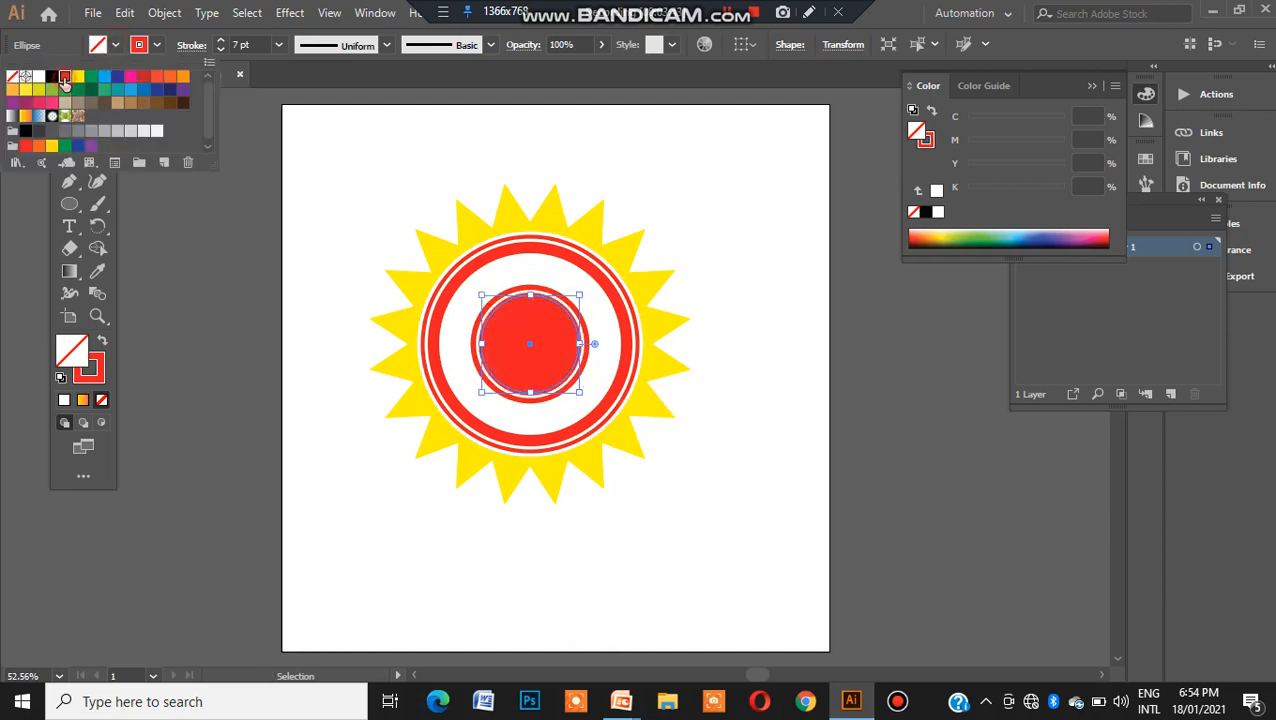
pyautogui.click(333, 124)
pyautogui.click(333, 122)
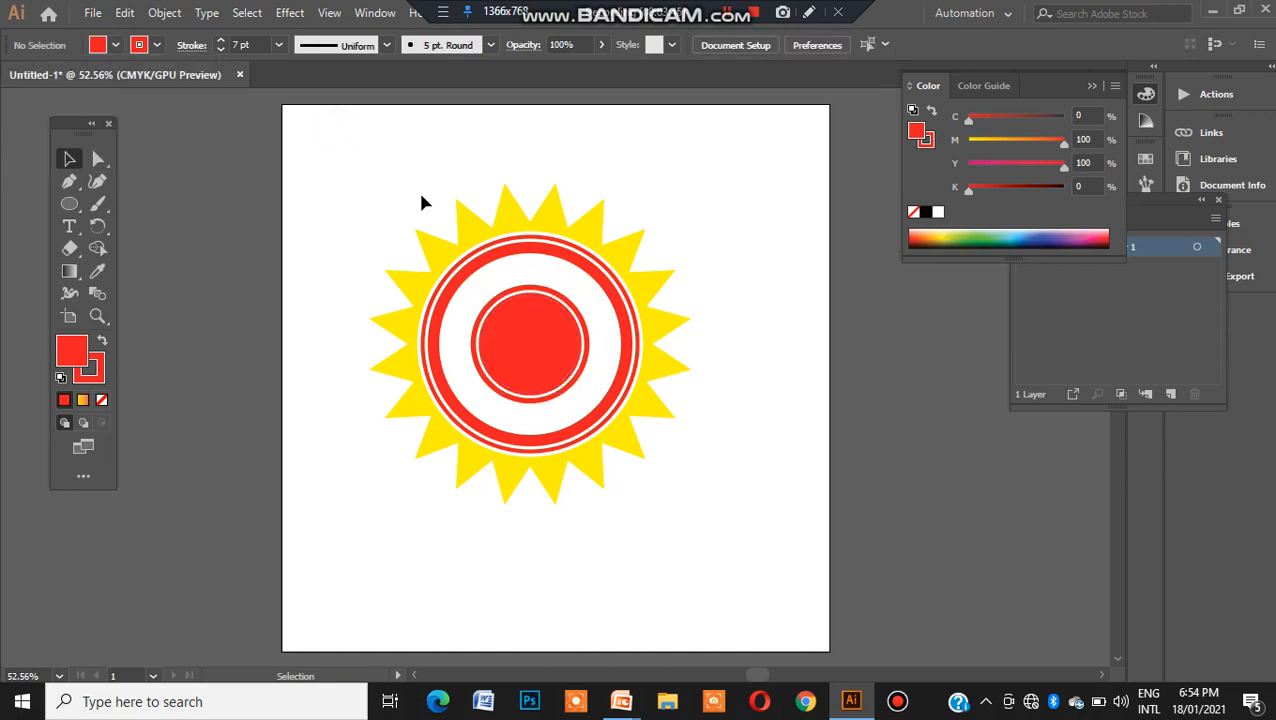
# Change the fill of the many-pointed outer star from yellow to red and deselect it.
pyautogui.click(505, 205)
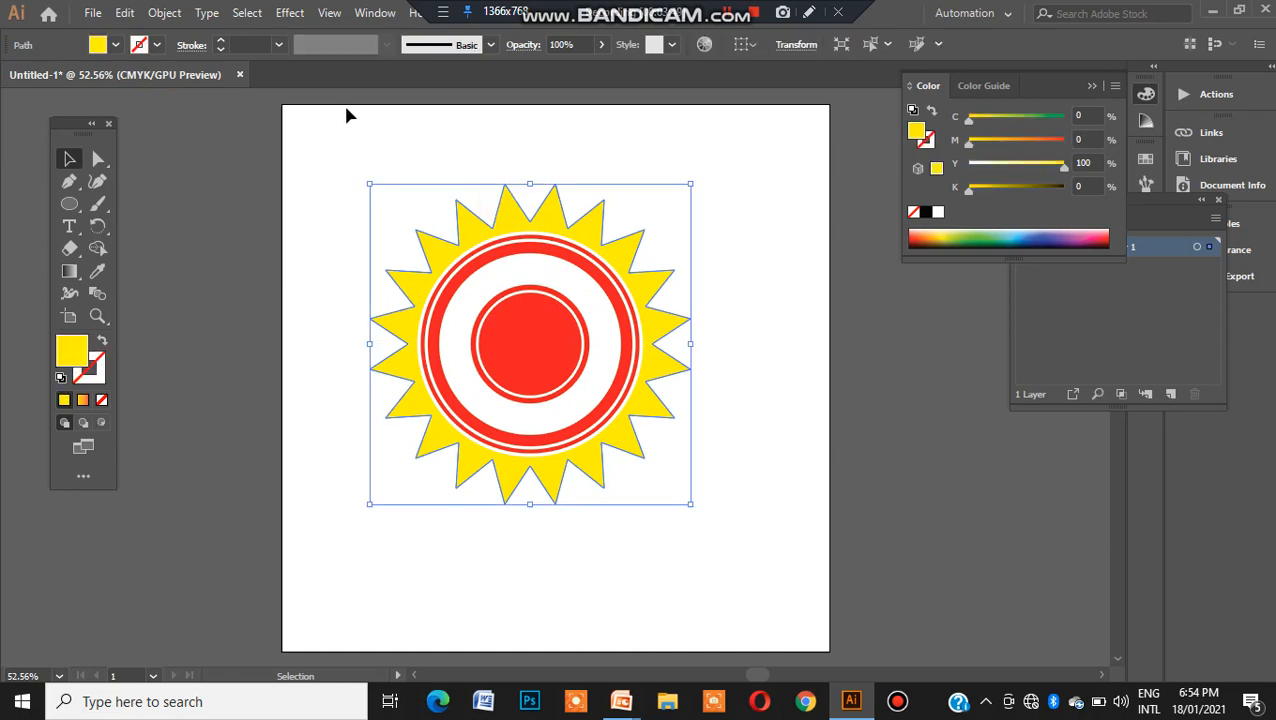
pyautogui.click(116, 45)
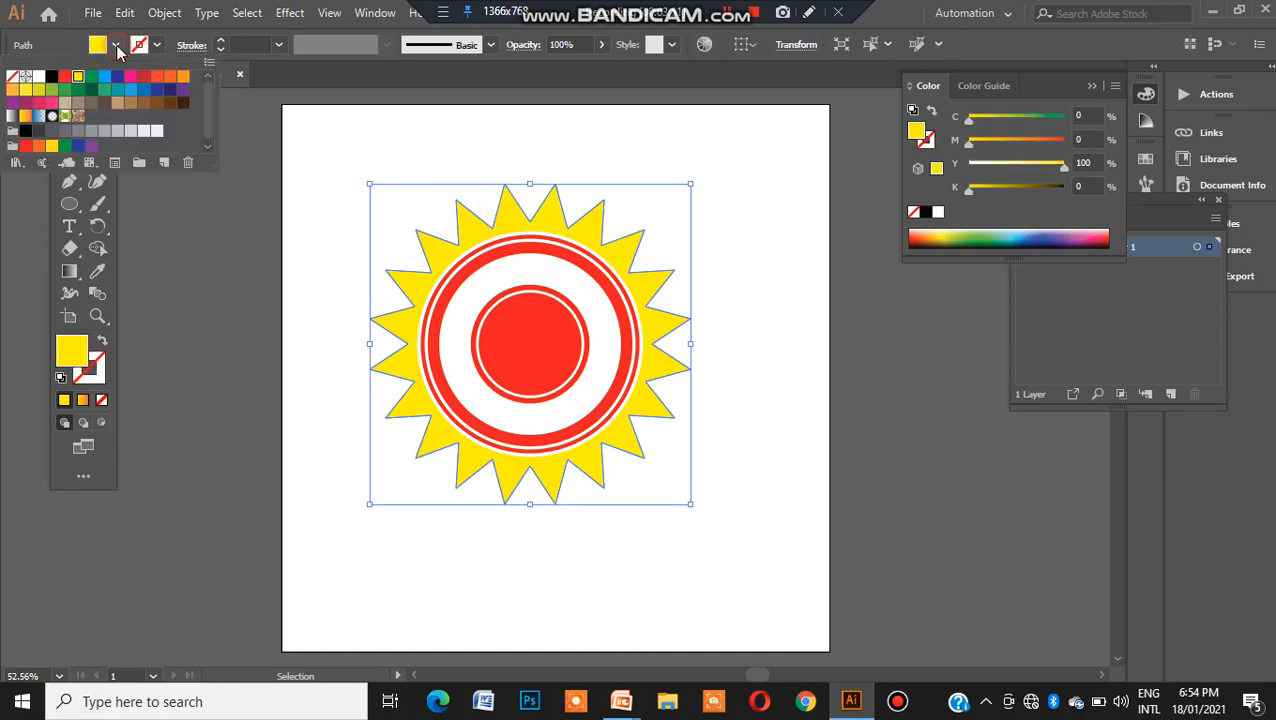
pyautogui.click(64, 79)
pyautogui.click(350, 152)
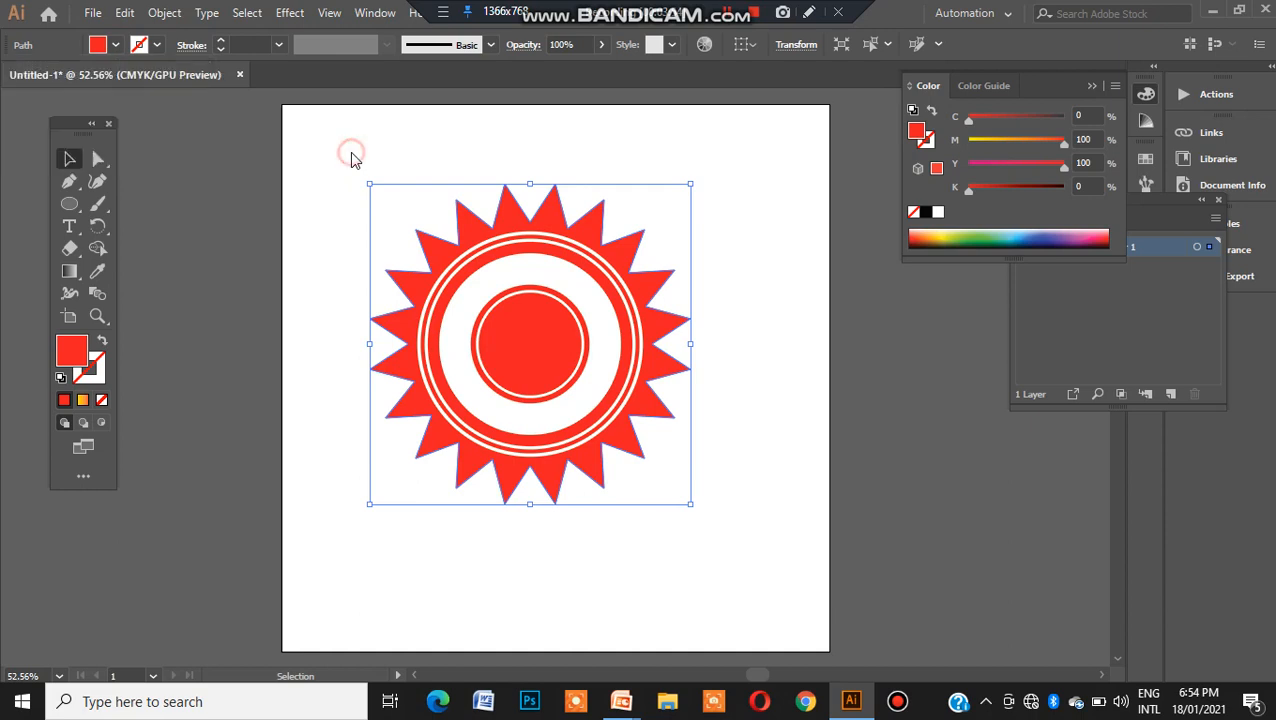
pyautogui.click(348, 147)
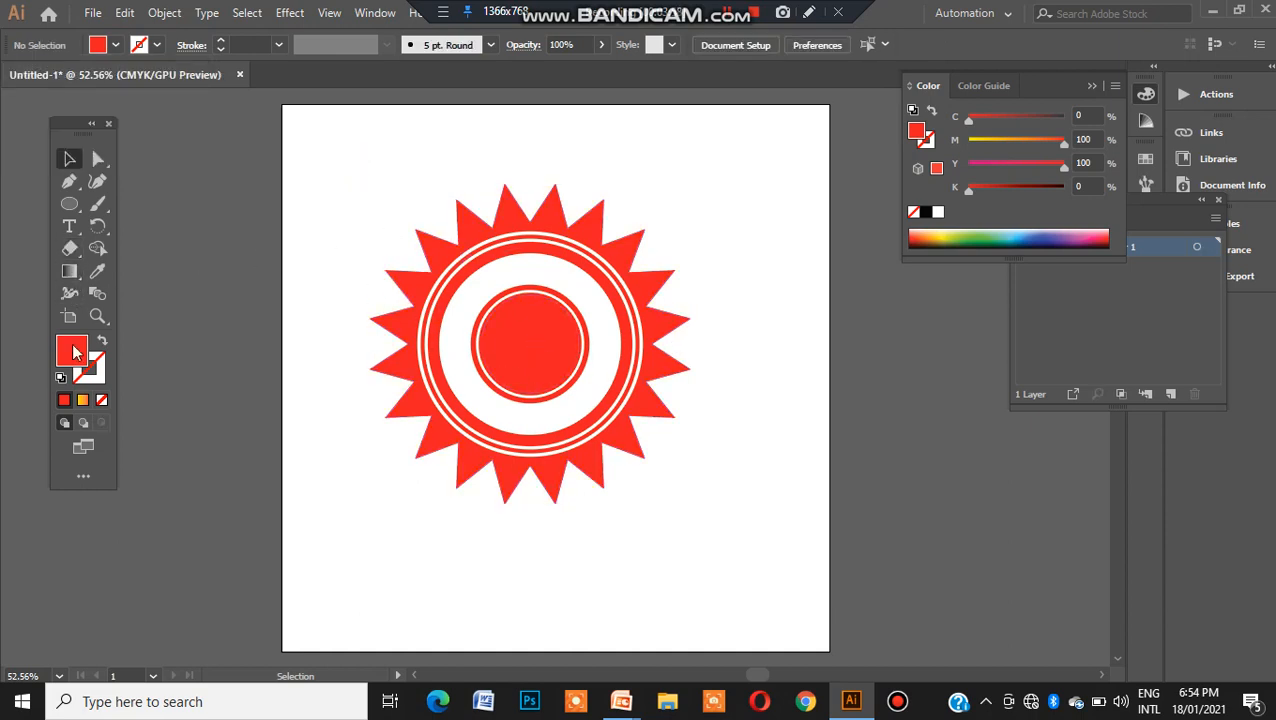
# Try placing a 5-point star with radii of 60 px and 80 px above the badge and removing its fill.
pyautogui.rightClick(68, 203)
pyautogui.click(131, 272)
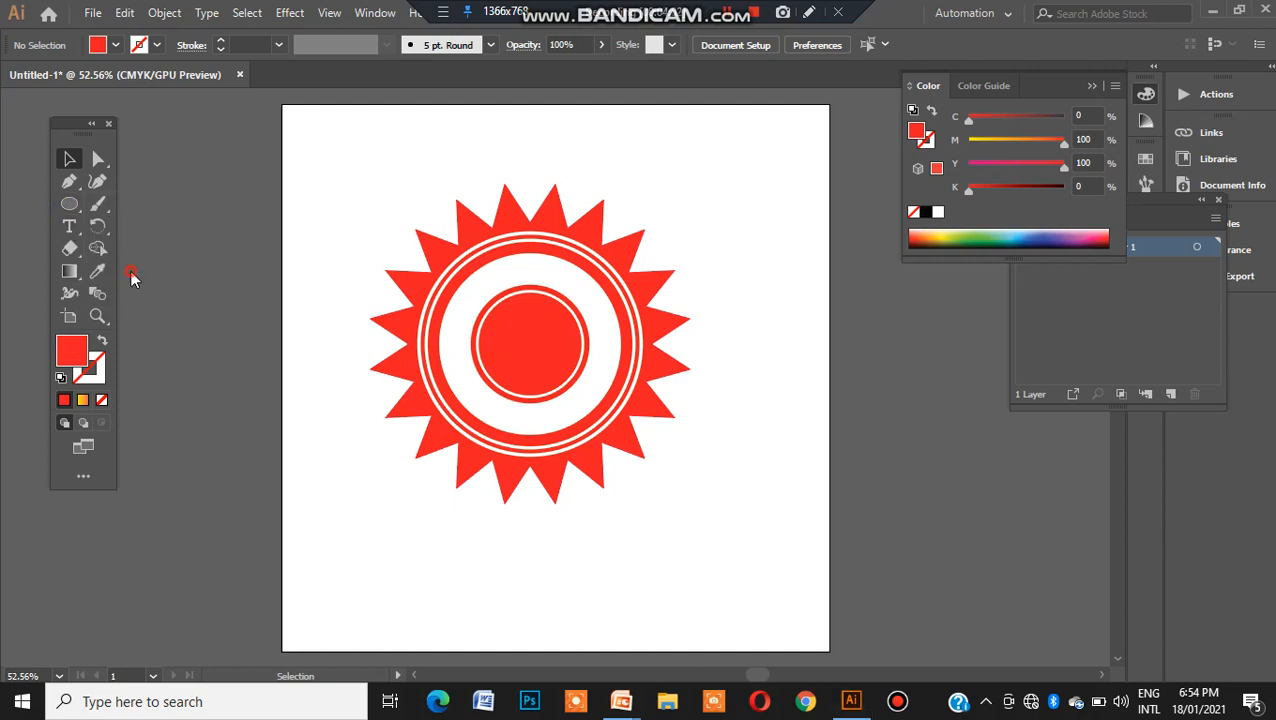
pyautogui.click(490, 146)
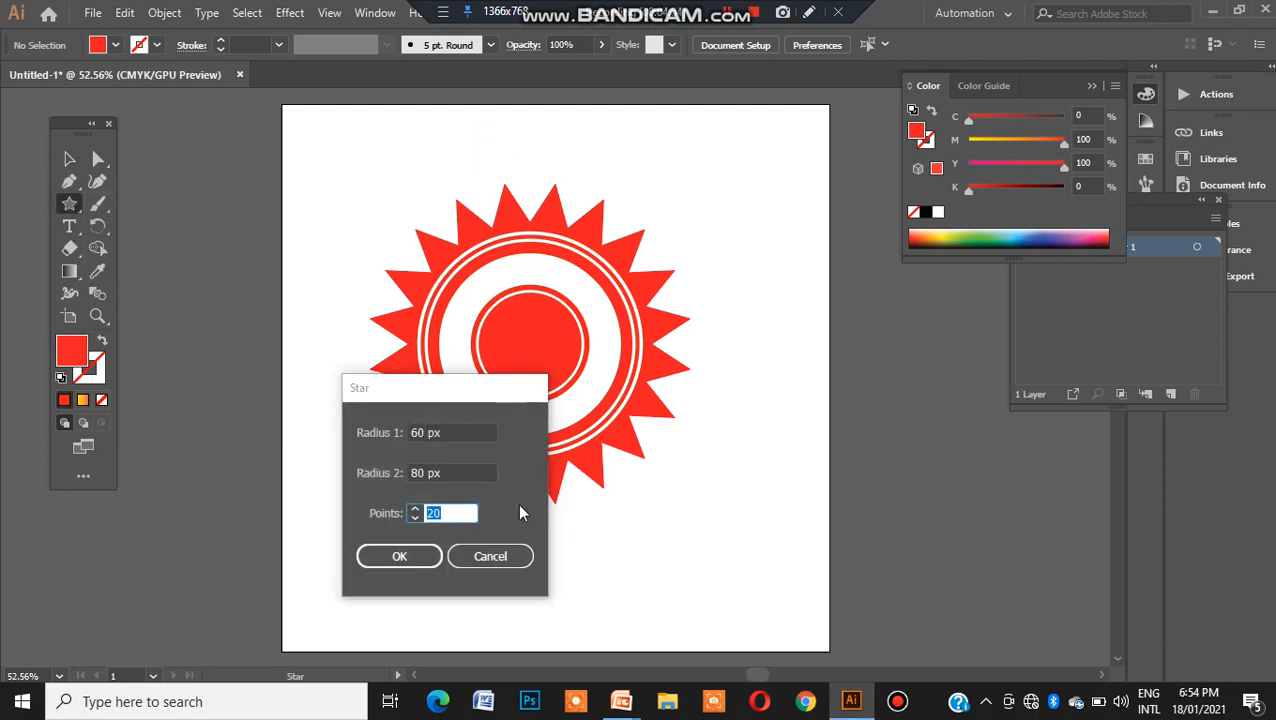
pyautogui.write('5')
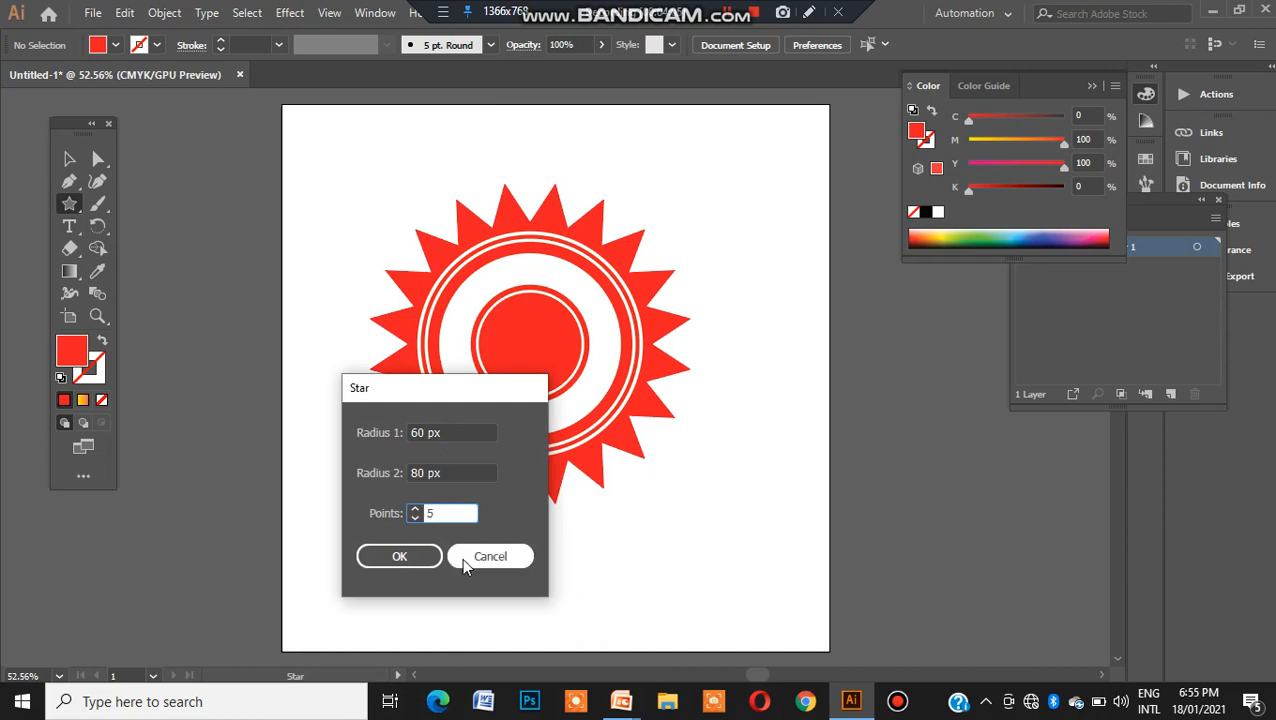
pyautogui.click(421, 555)
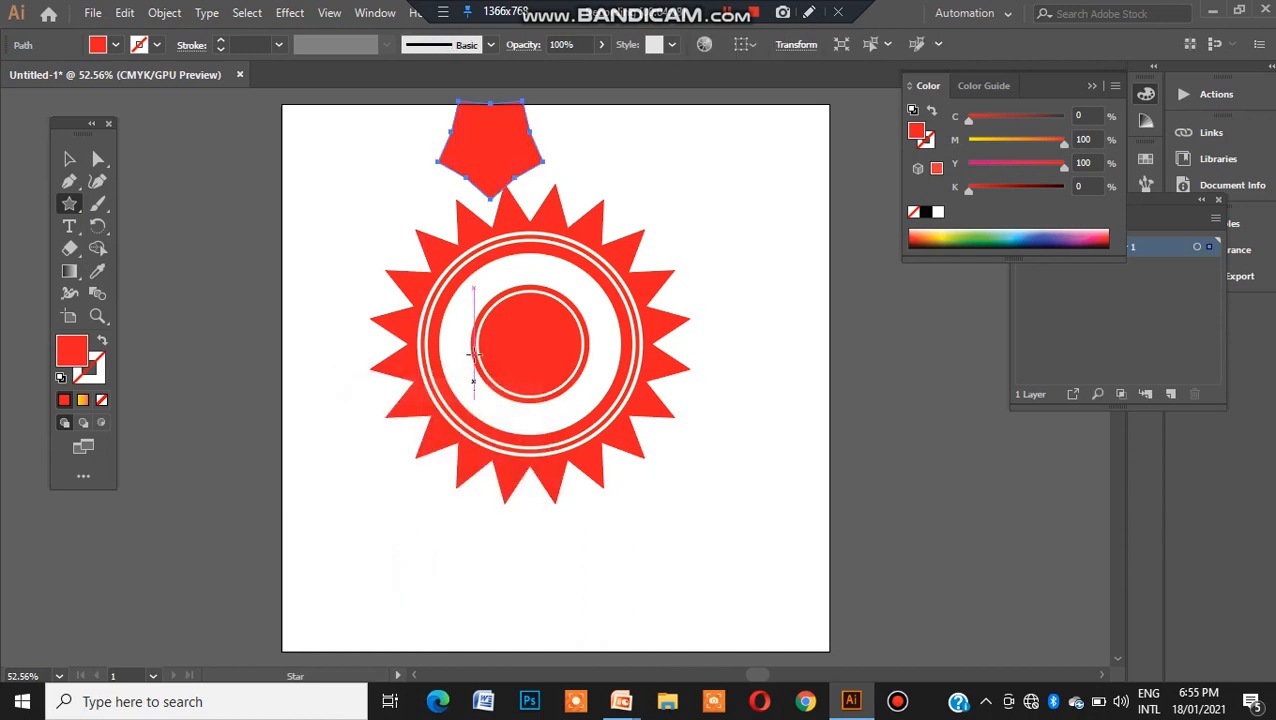
pyautogui.click(116, 45)
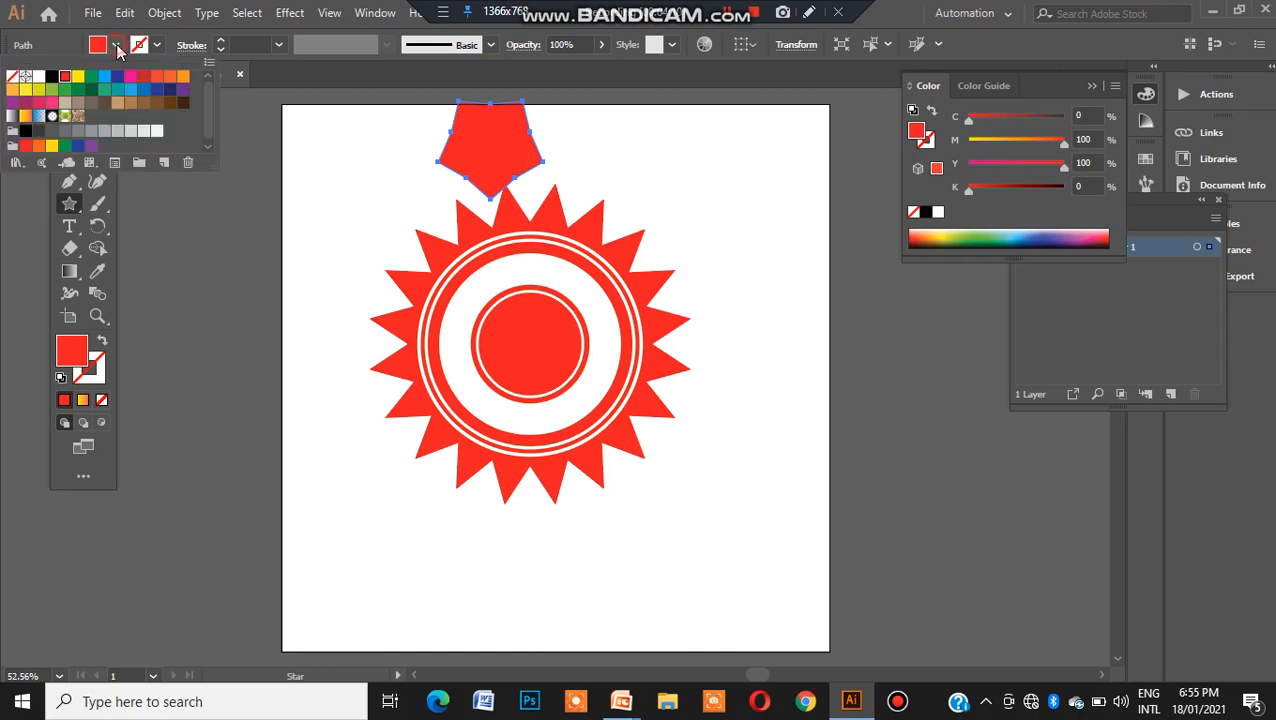
pyautogui.click(13, 77)
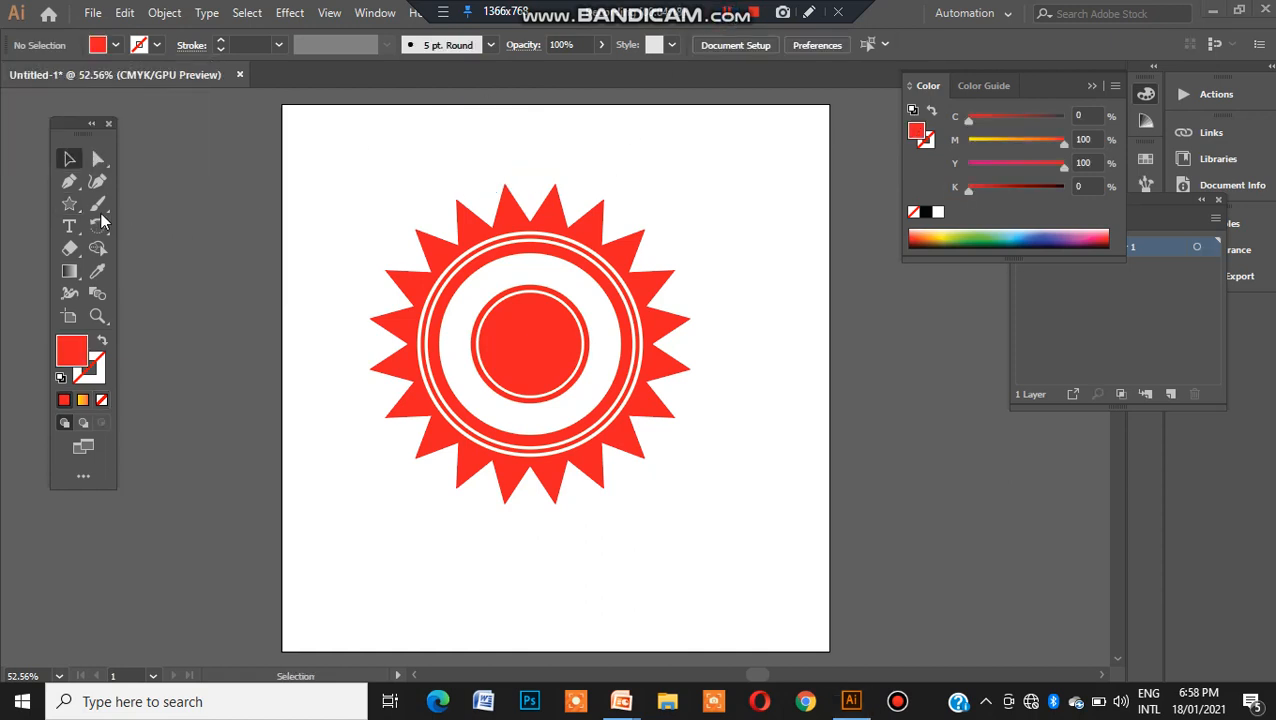
# Draw a red five-pointed star, shrink it and place it in the white ring directly above the solid red centre.
pyautogui.click(69, 203)
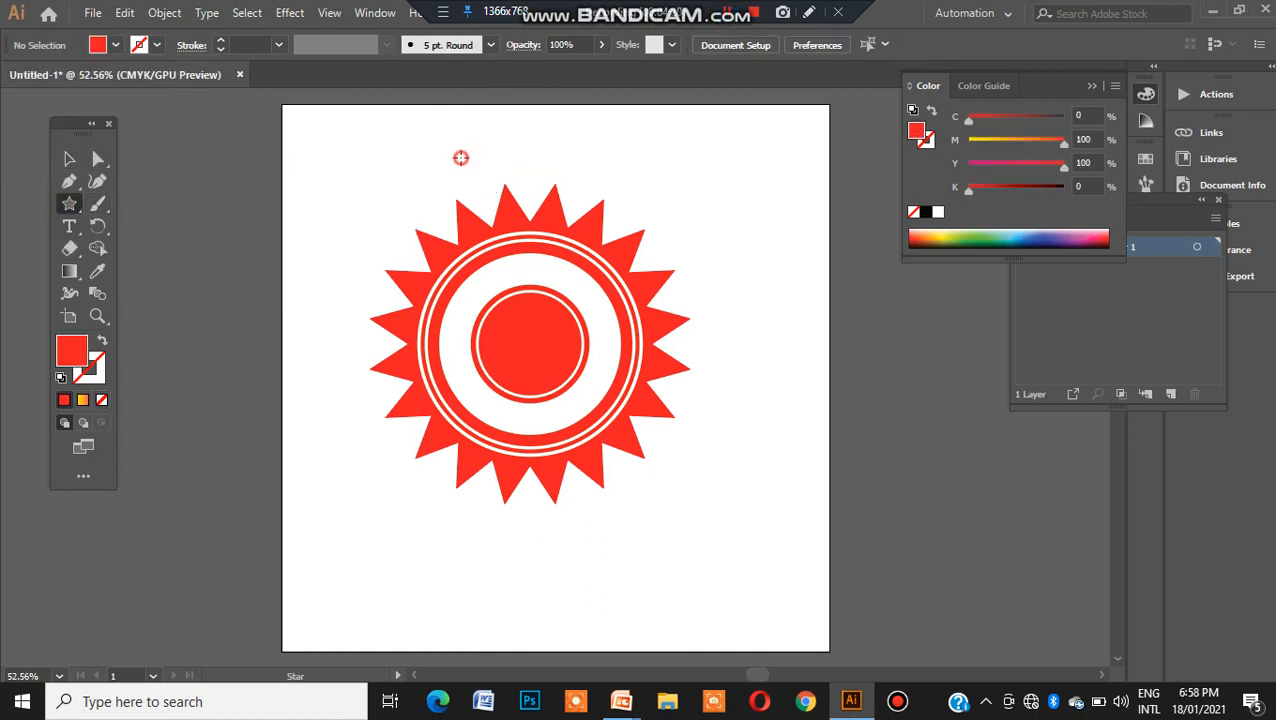
pyautogui.moveTo(461, 157); pyautogui.dragTo(427, 190)
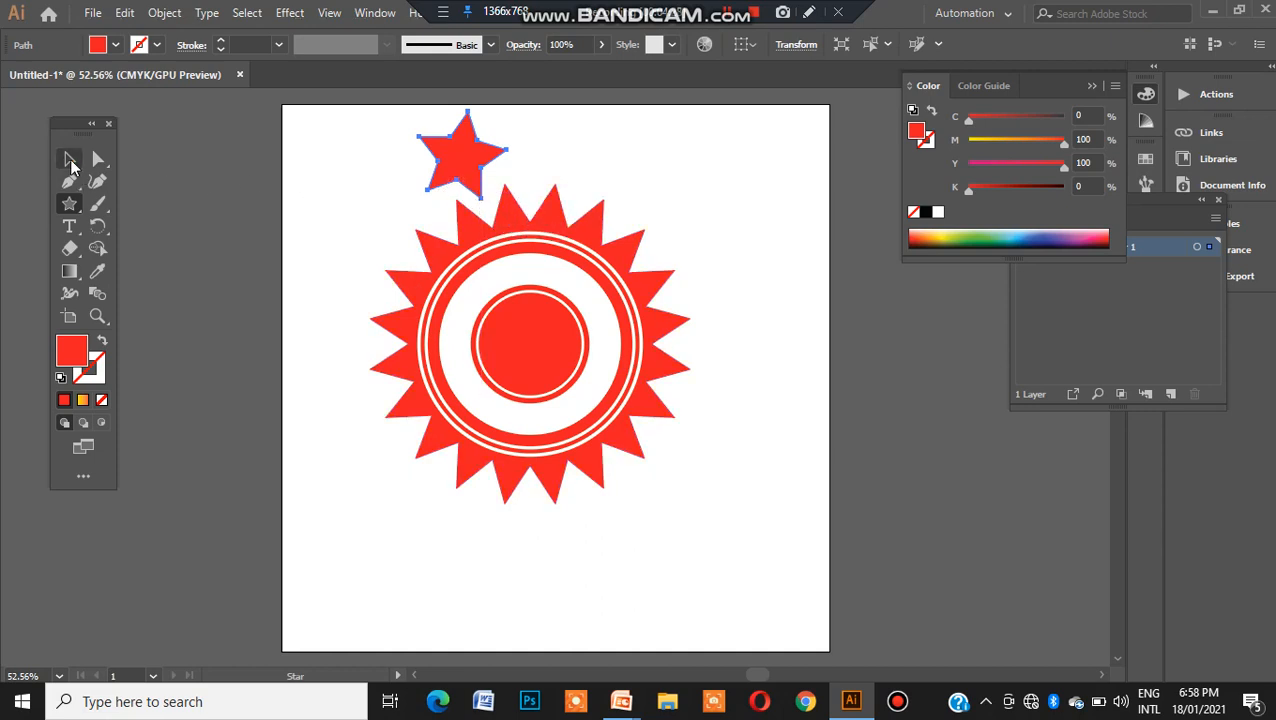
pyautogui.click(69, 160)
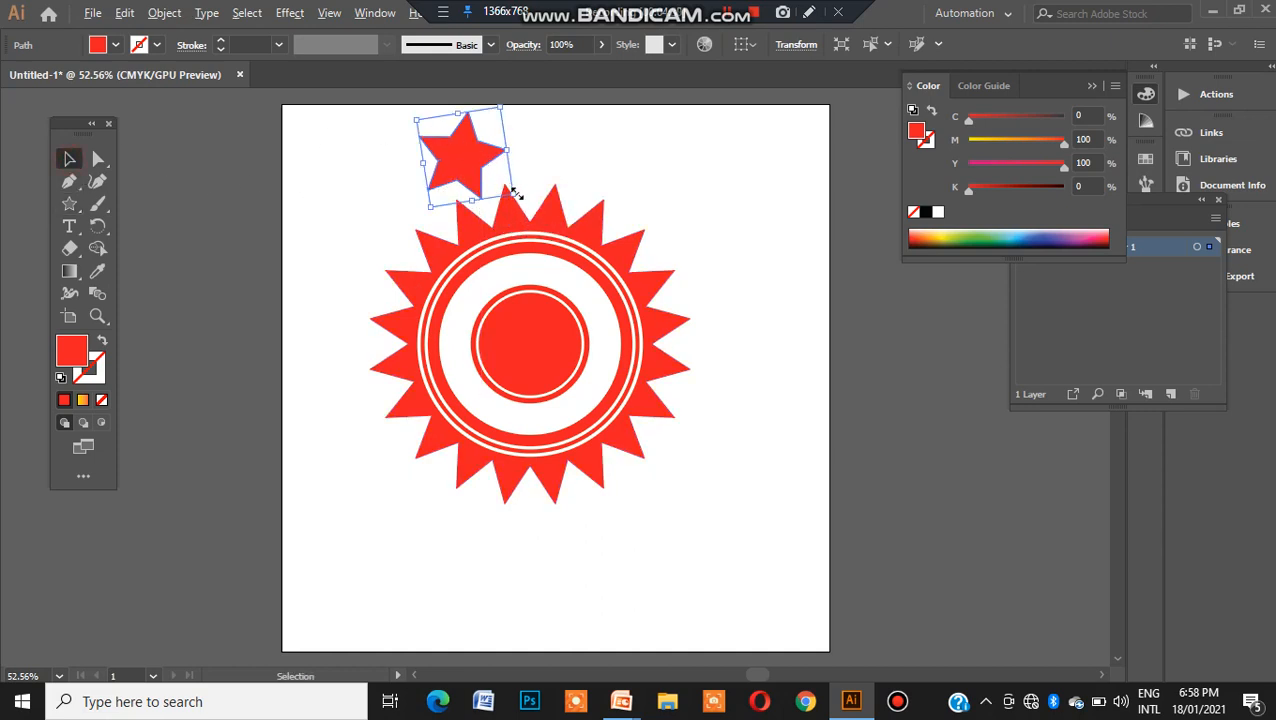
pyautogui.moveTo(508, 194); pyautogui.dragTo(541, 279)
pyautogui.keyDown('shift'); pyautogui.click(593, 325); pyautogui.keyUp('shift')
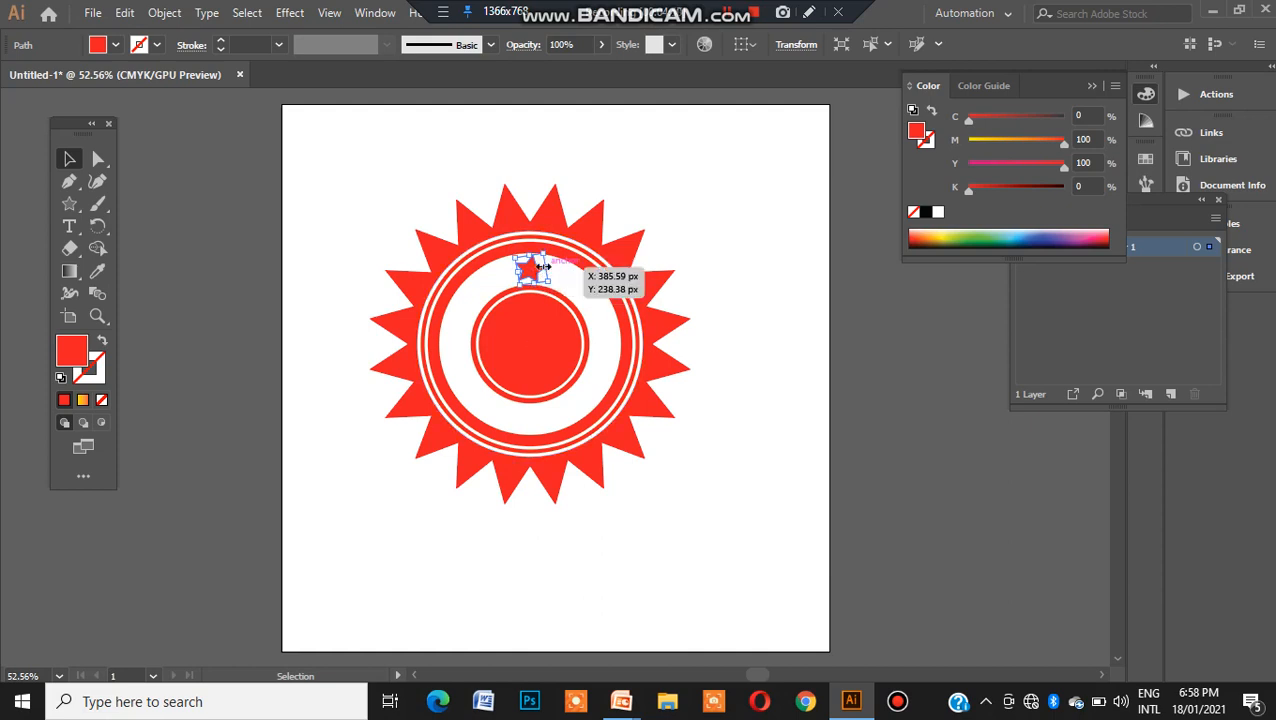
pyautogui.click(316, 181)
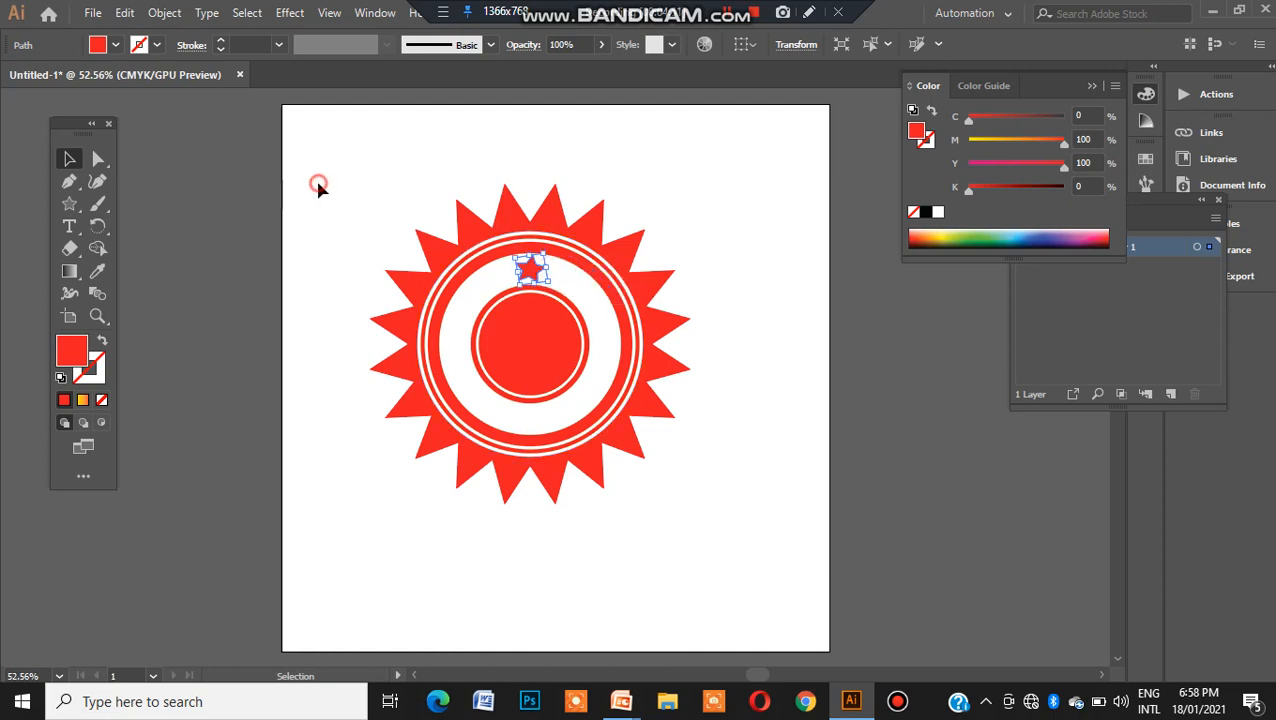
pyautogui.click(522, 272)
pyautogui.click(98, 227)
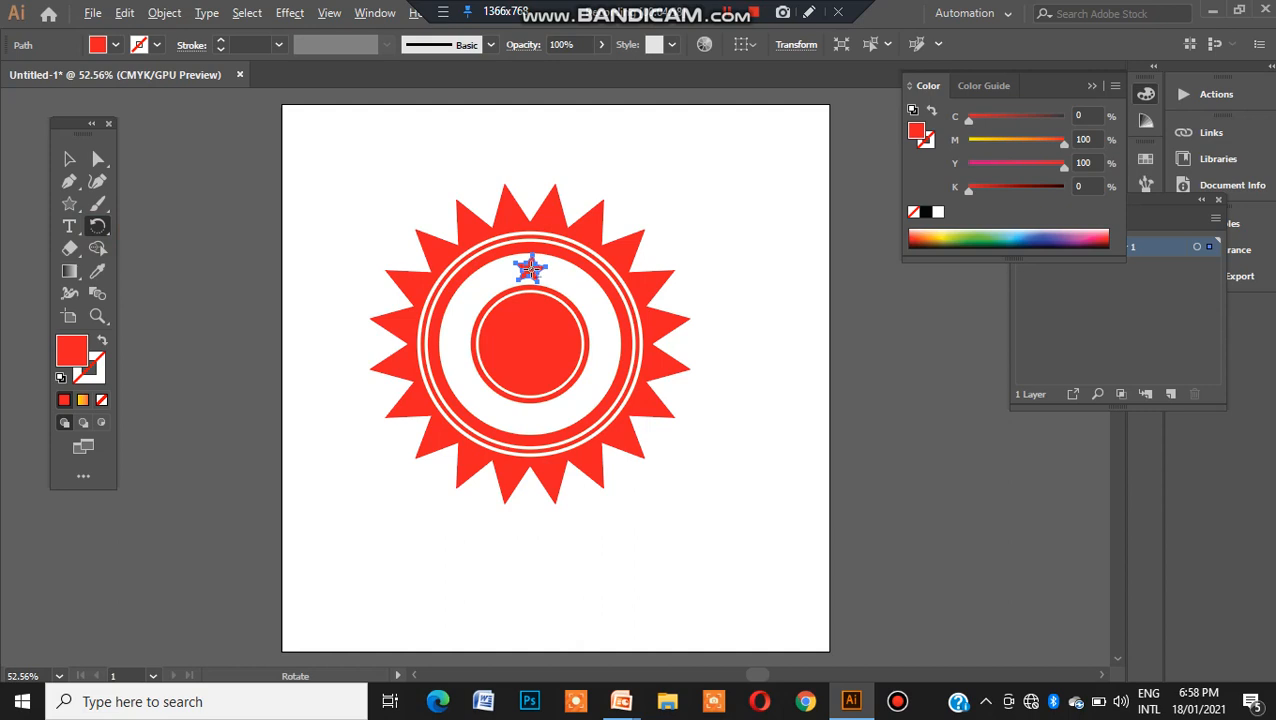
pyautogui.keyDown('alt'); pyautogui.click(530, 270); pyautogui.keyUp('alt')
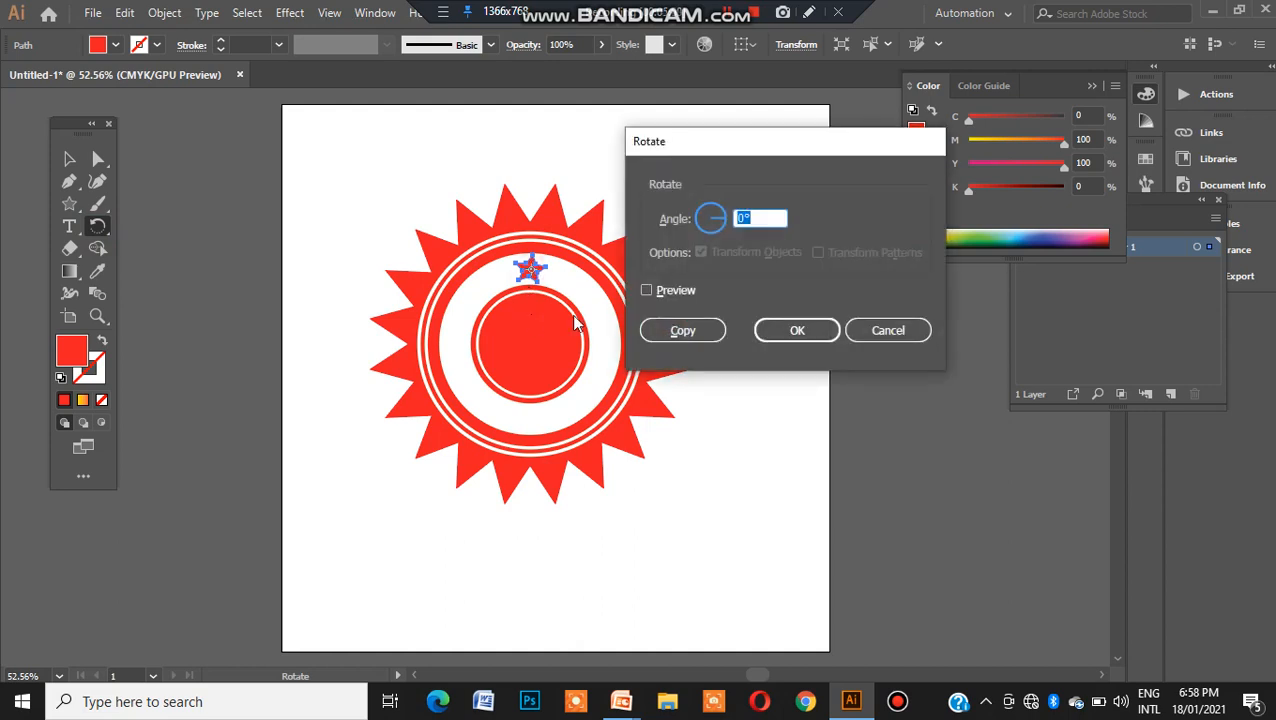
pyautogui.click(862, 336)
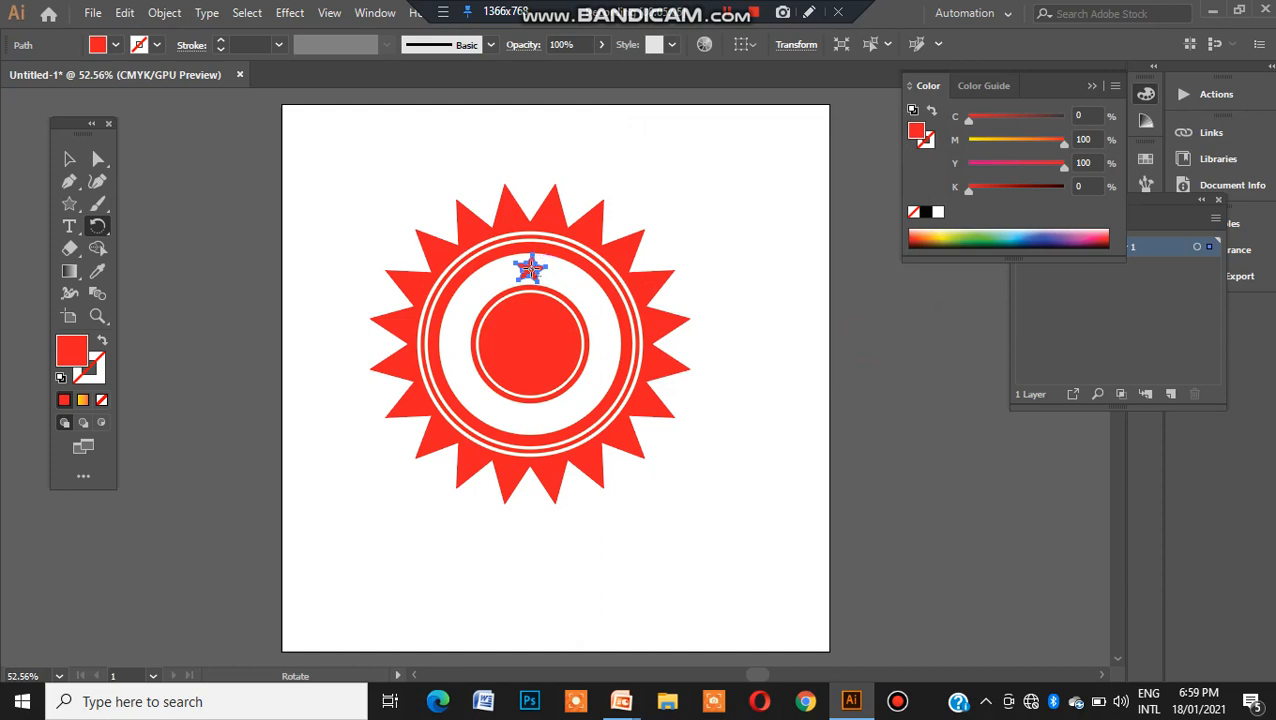
pyautogui.keyDown('alt'); pyautogui.click(530, 270); pyautogui.keyUp('alt')
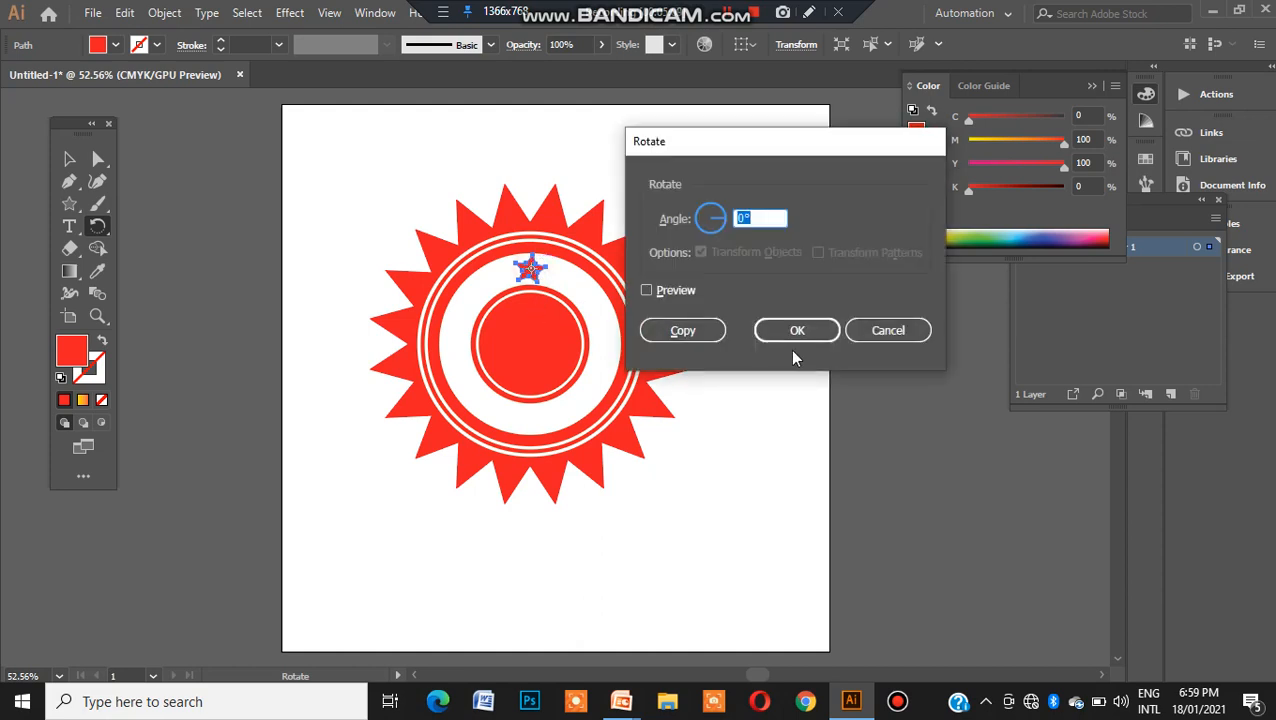
pyautogui.click(878, 345)
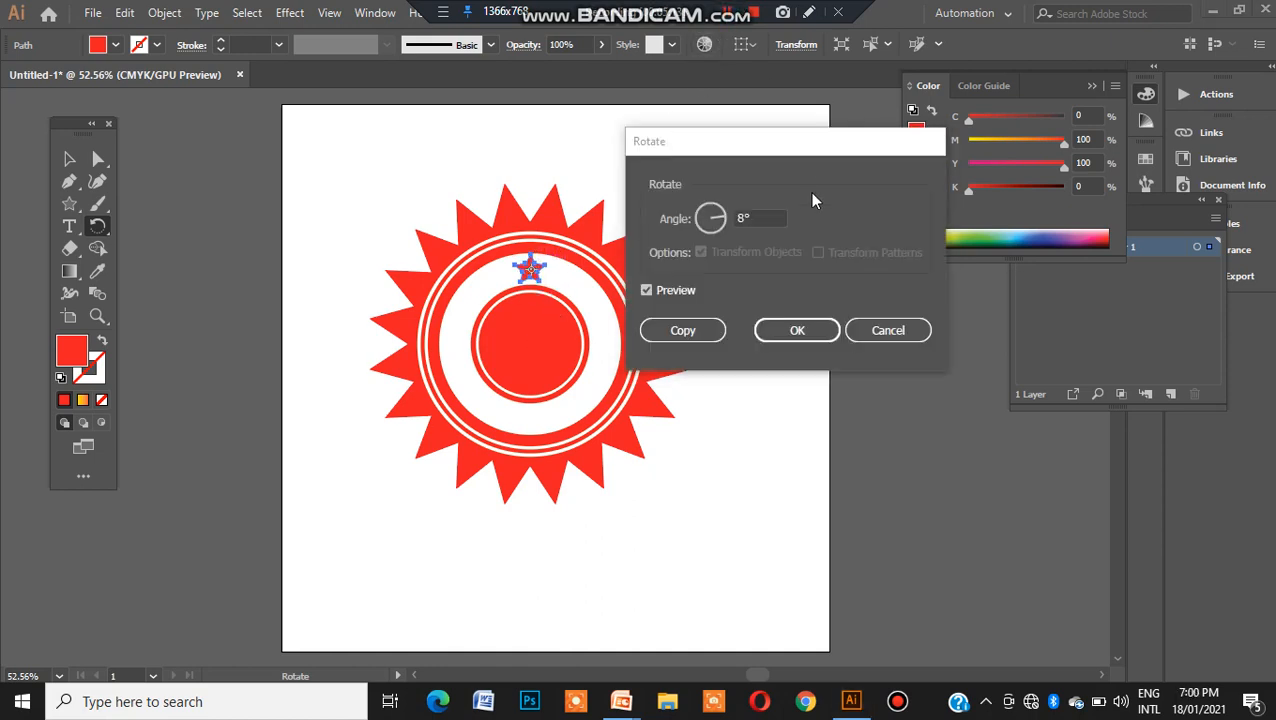
pyautogui.click(879, 337)
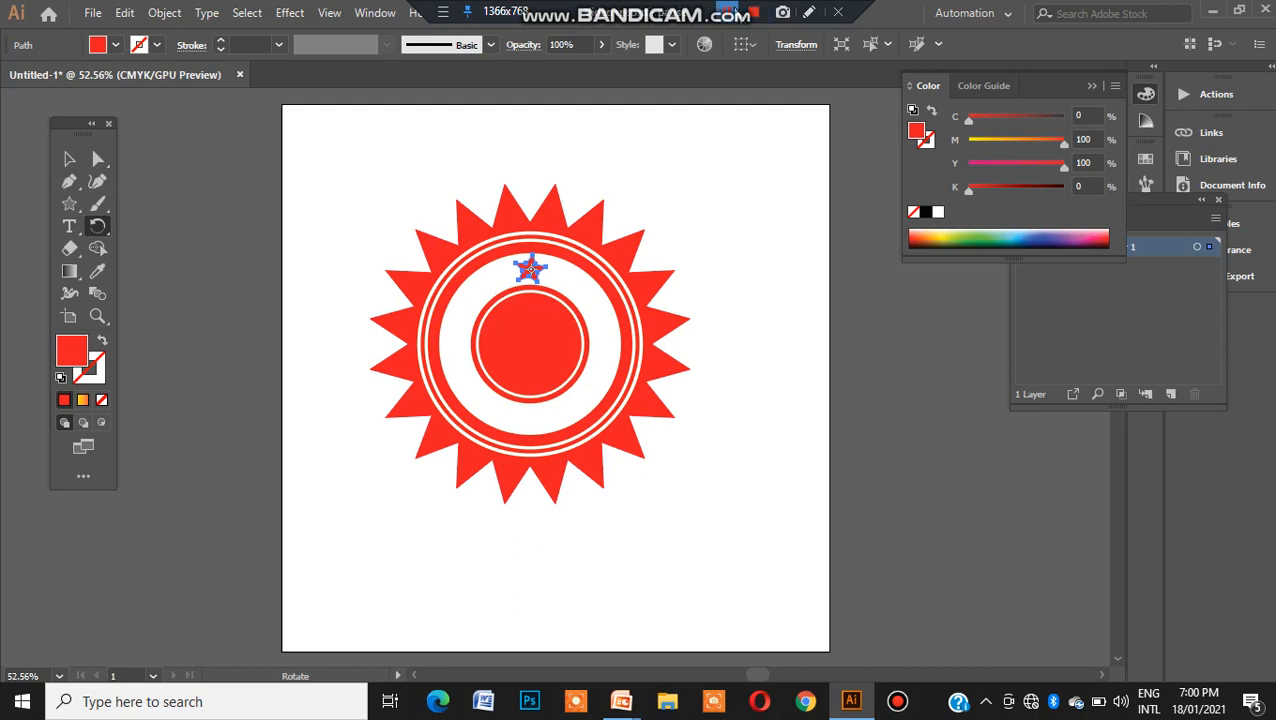
pyautogui.keyDown('alt'); pyautogui.click(530, 268); pyautogui.keyUp('alt')
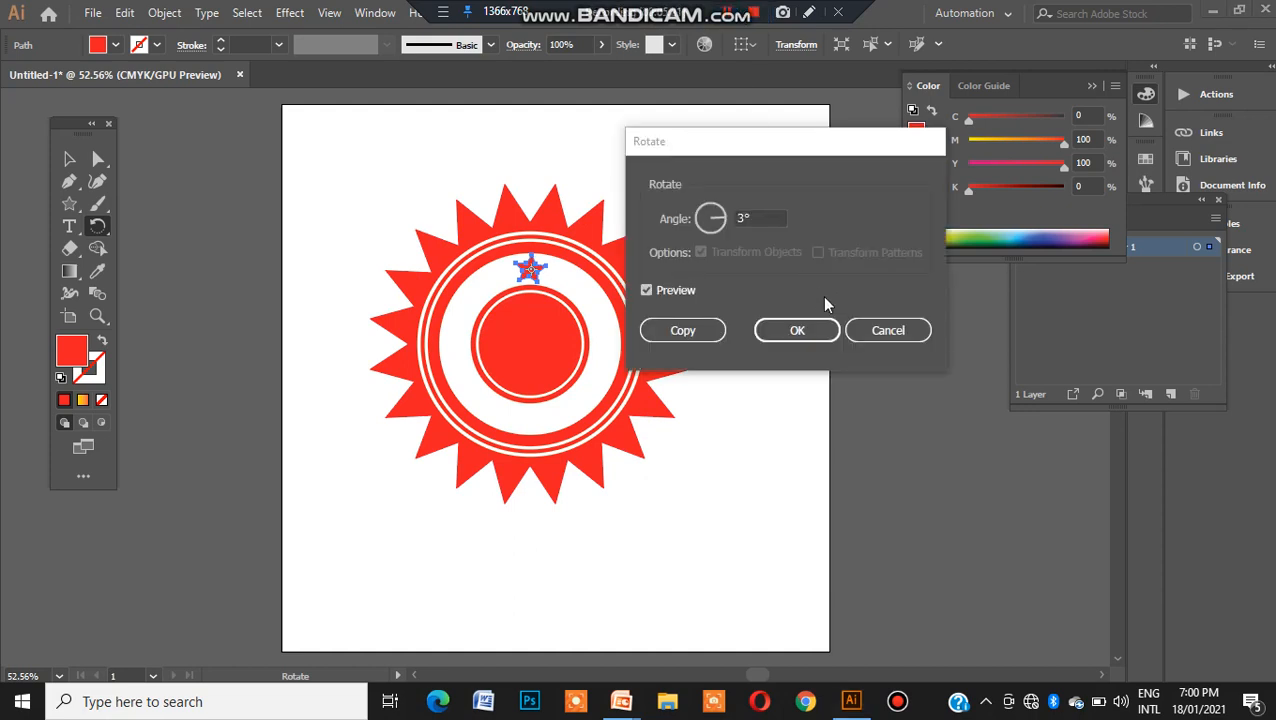
pyautogui.click(878, 334)
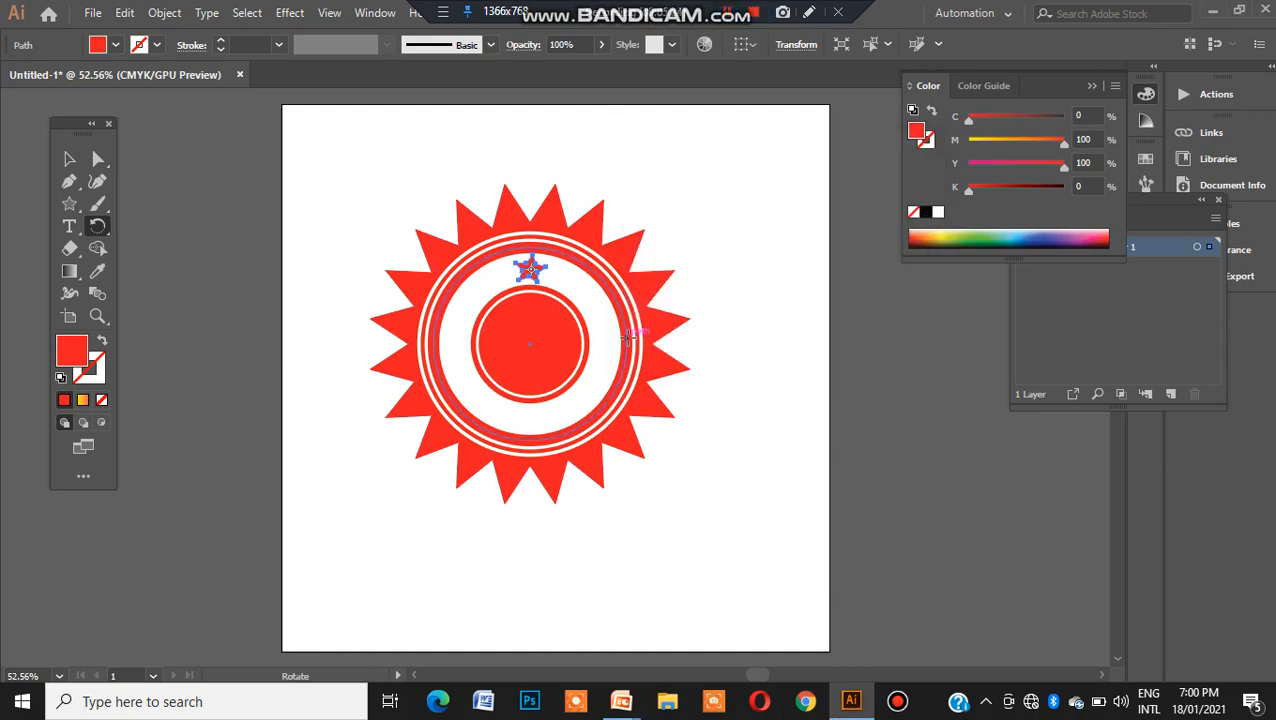
pyautogui.click(68, 158)
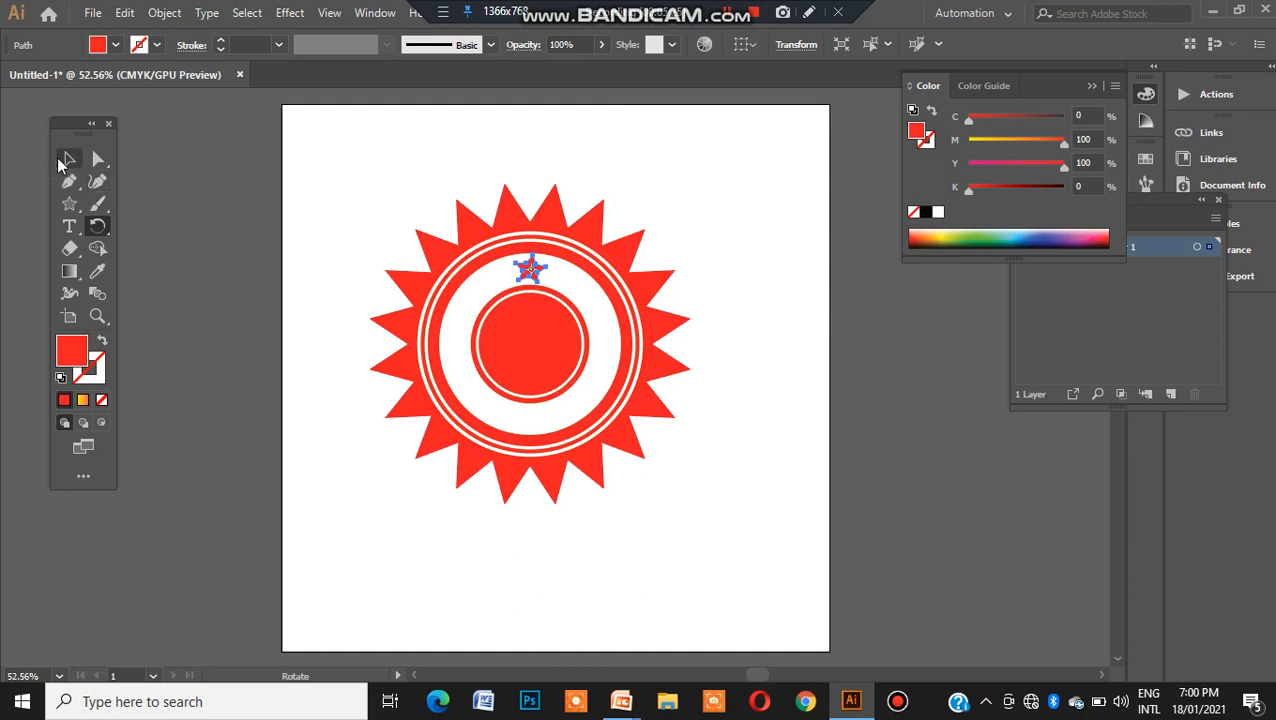
pyautogui.click(335, 185)
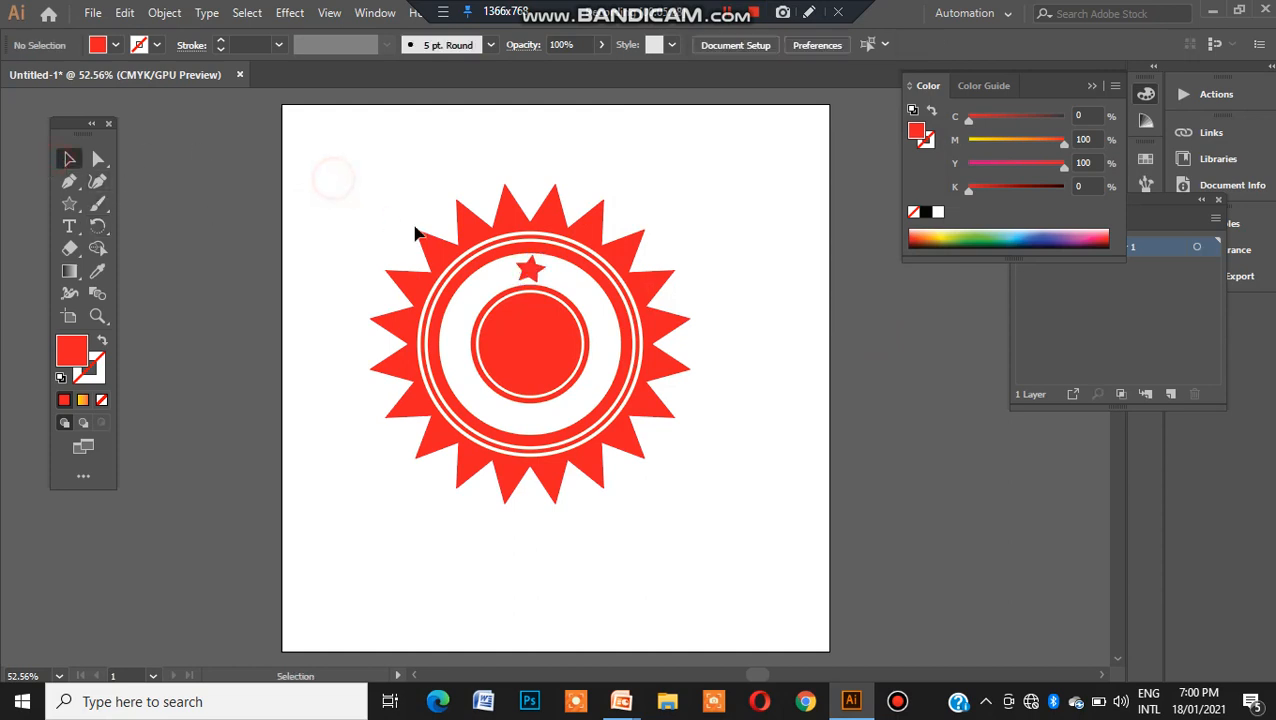
# Select the small star and set a counterclockwise rotation around the centre of the concentric circles, with preview on.
pyautogui.moveTo(518, 266); pyautogui.dragTo(518, 267)
pyautogui.click(518, 267)
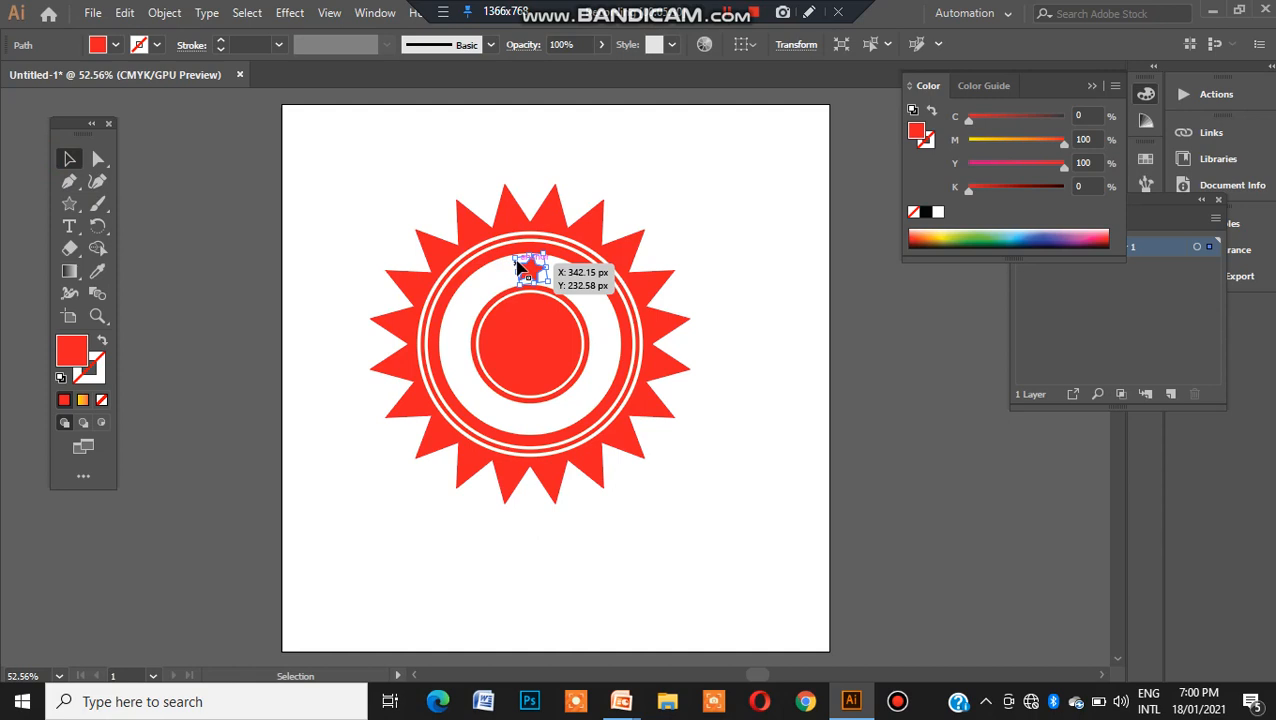
pyautogui.click(97, 232)
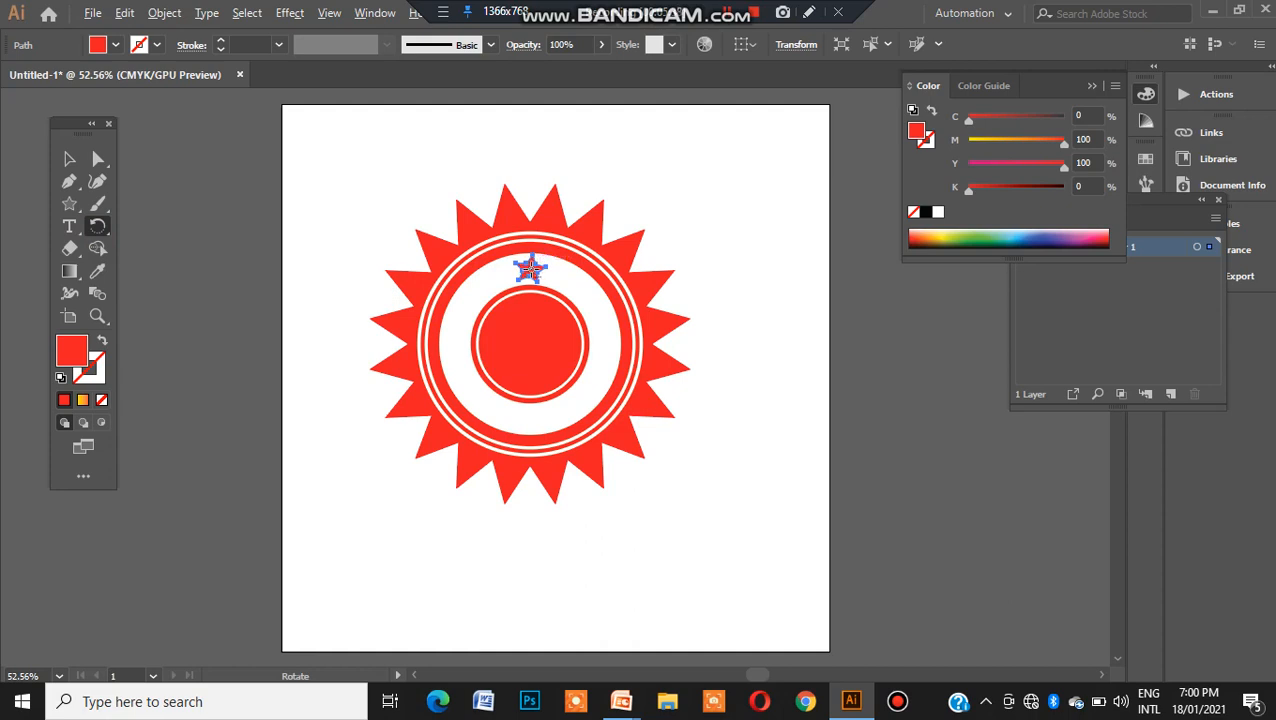
pyautogui.keyDown('alt'); pyautogui.click(530, 270); pyautogui.keyUp('alt')
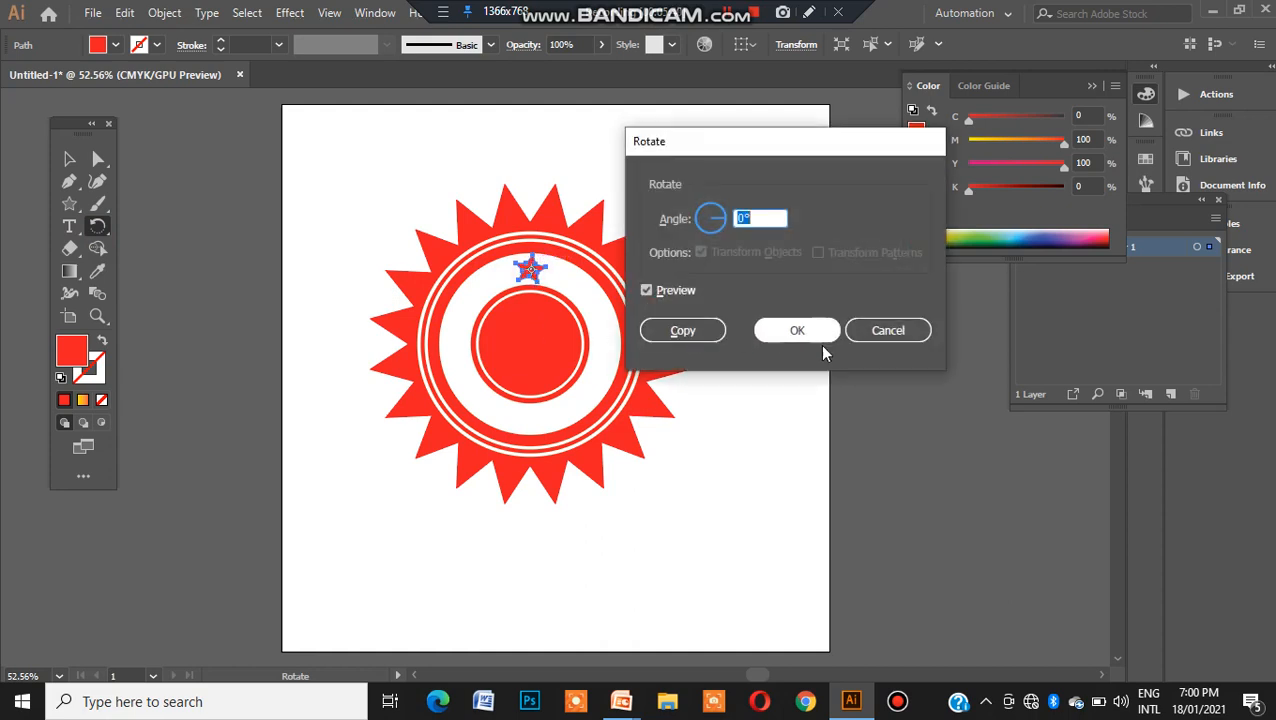
pyautogui.click(858, 338)
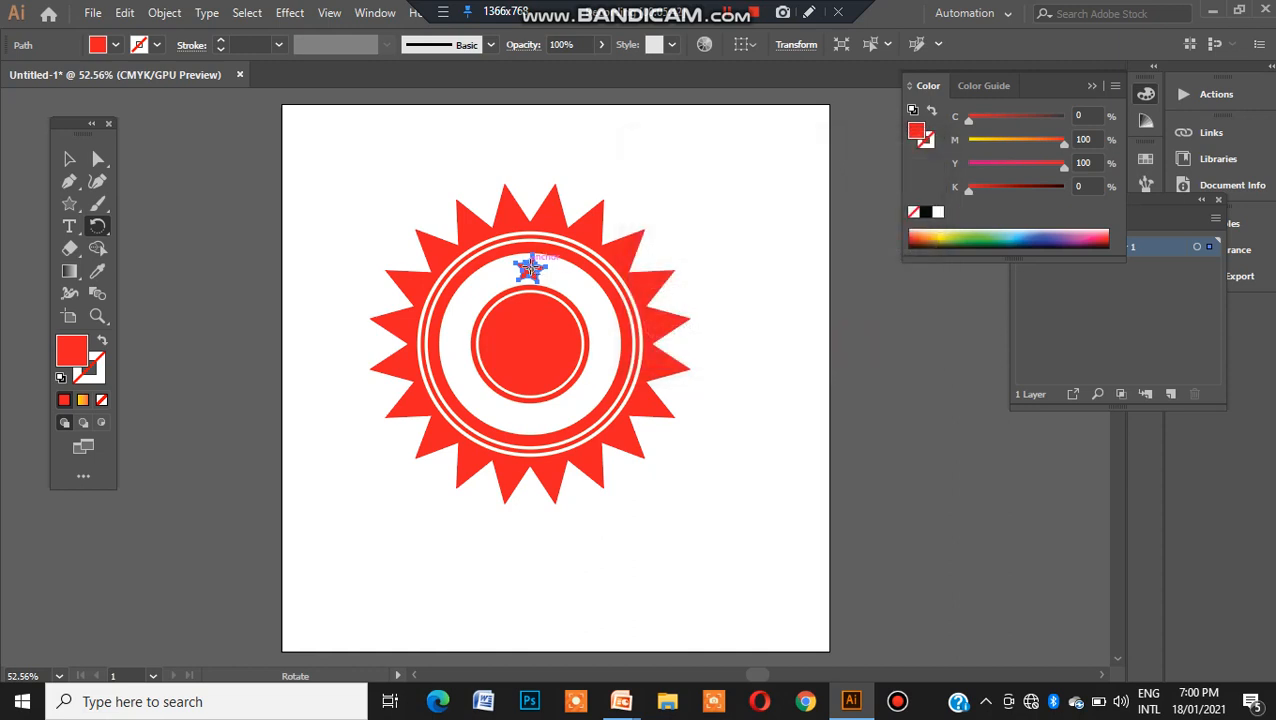
pyautogui.keyDown('alt'); pyautogui.click(533, 345); pyautogui.keyUp('alt')
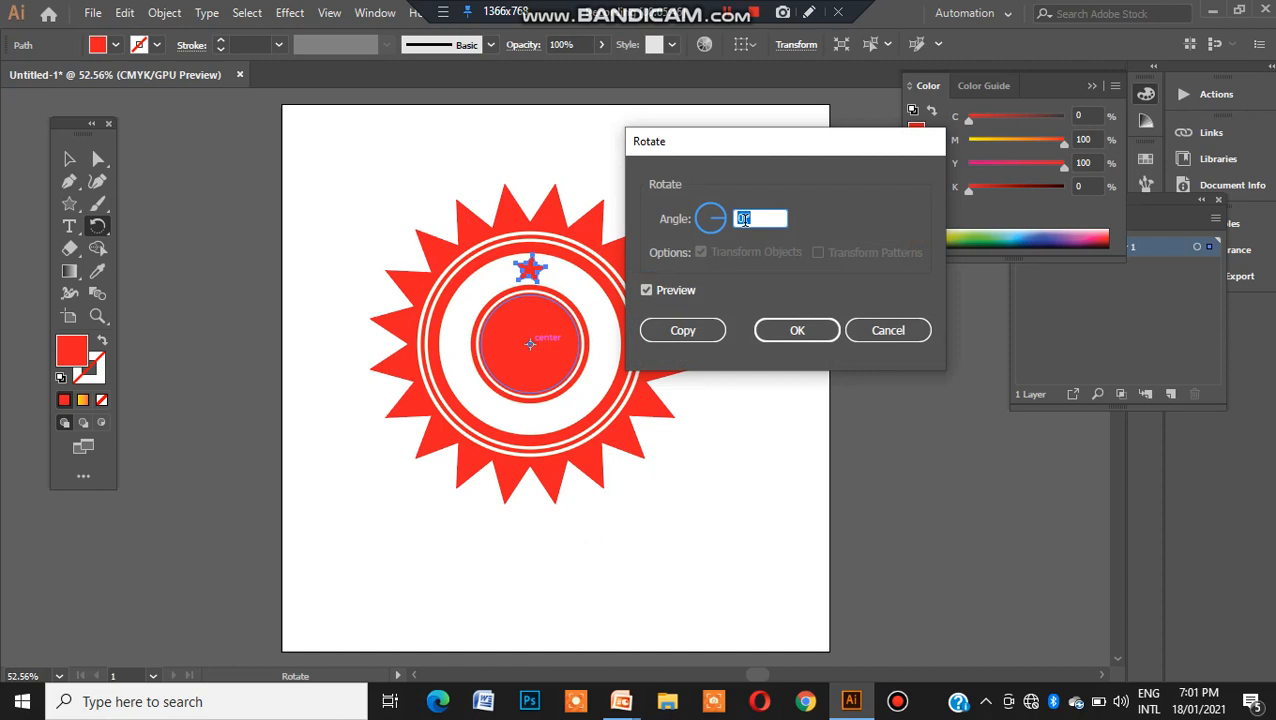
pyautogui.press('Up')
pyautogui.press('Up')
pyautogui.press('Up')
pyautogui.press('Up')
pyautogui.press('Up')
pyautogui.press('Up')
pyautogui.press('Up')
pyautogui.press('Up')
pyautogui.press('Up')
pyautogui.press('Up')
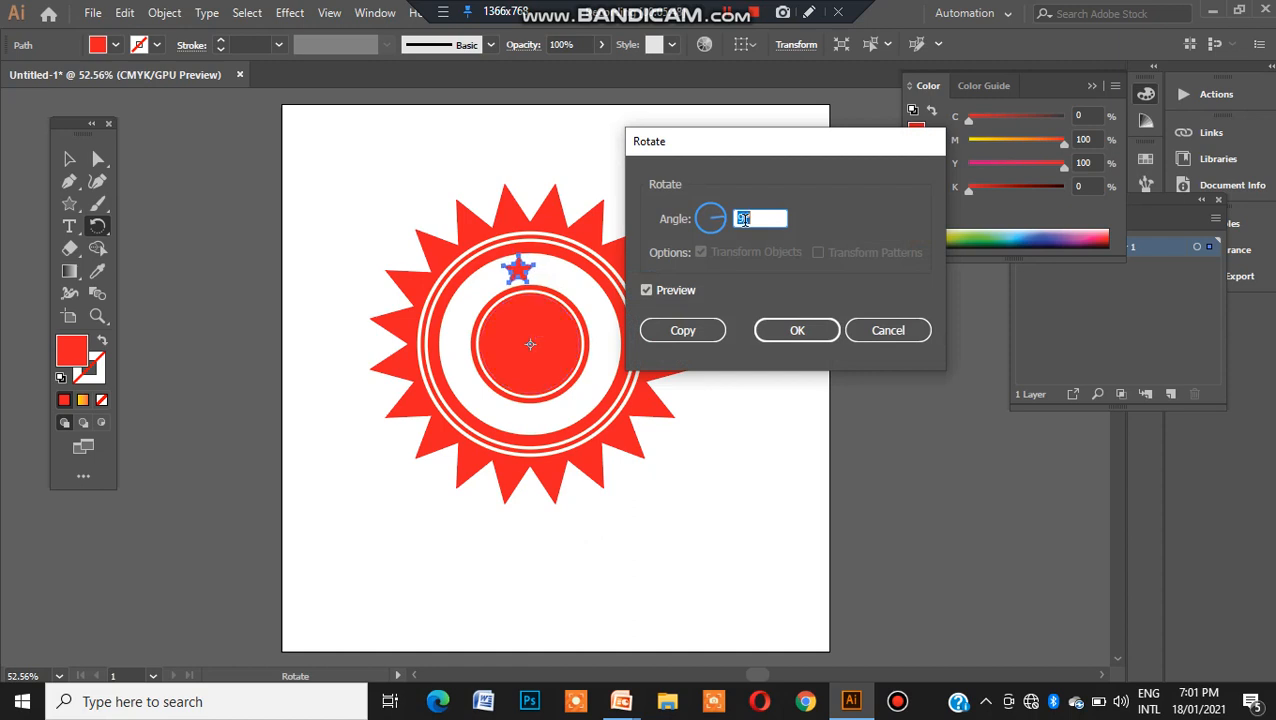